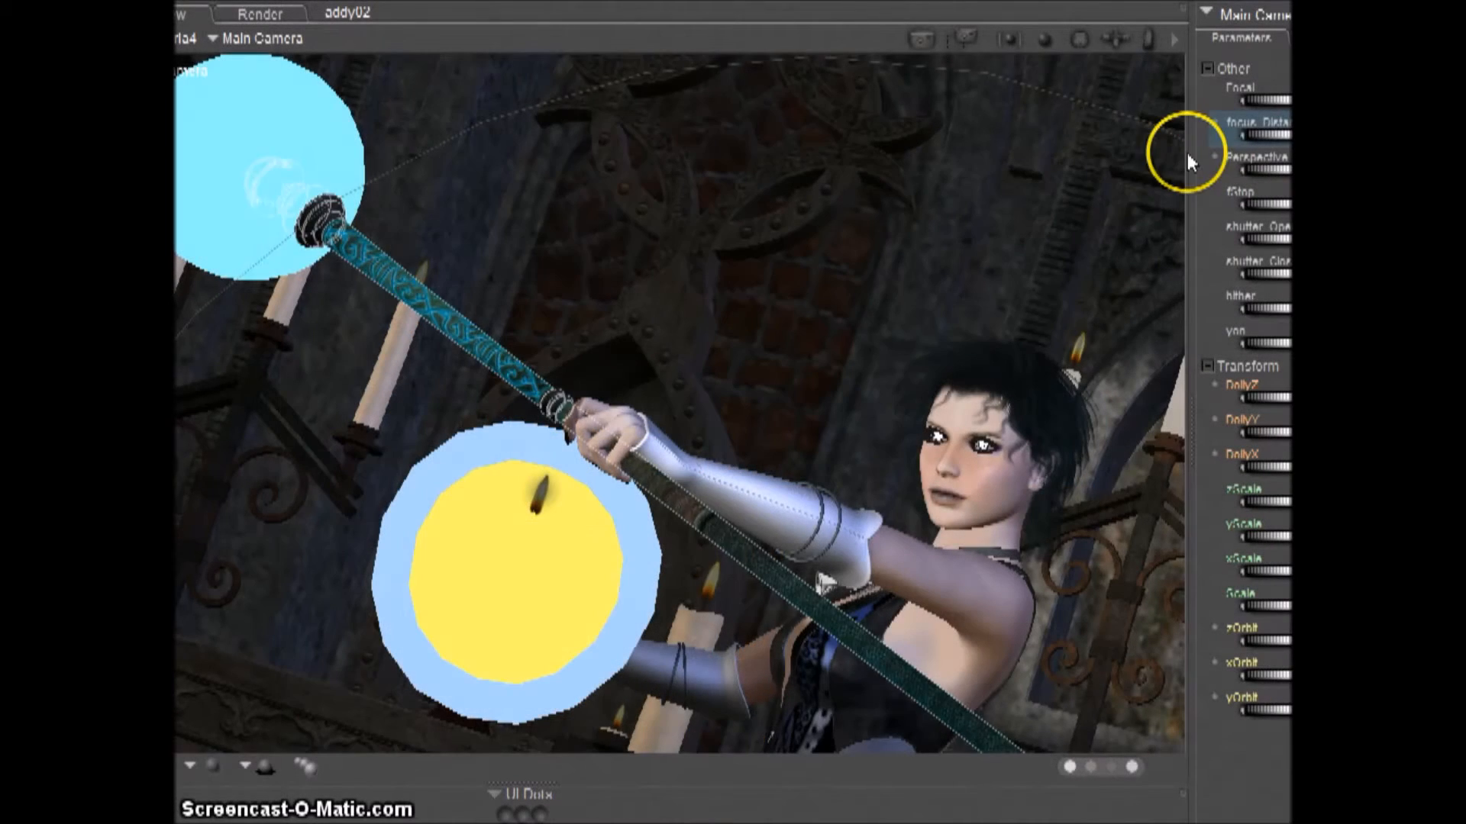
# - Adjust the Main Camera's focus distance
pyautogui.moveTo(1273, 143); pyautogui.dragTo(1274, 133)
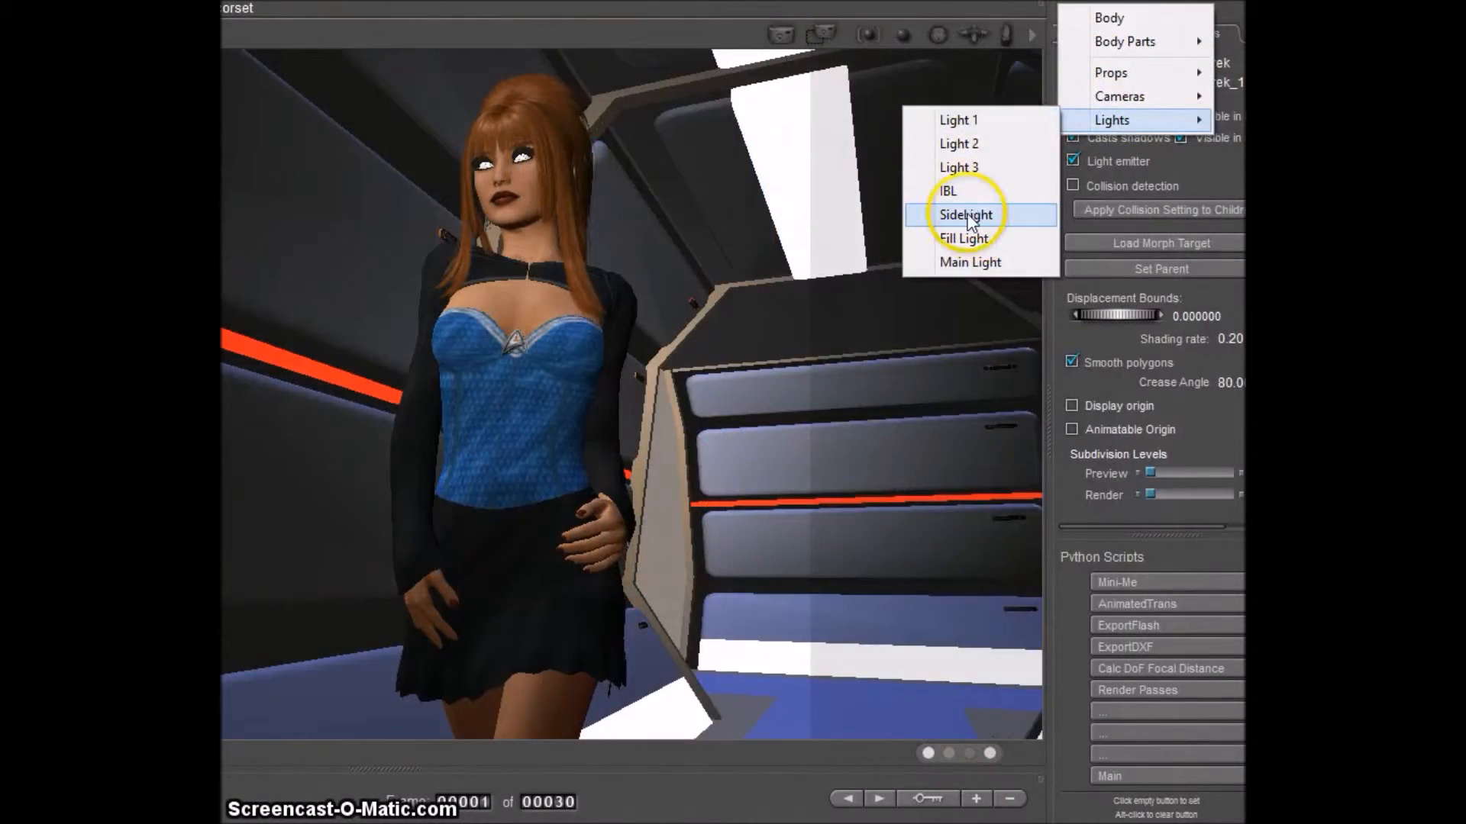
# - Switch off the SideLight, Fill Light and Main Light in the corridor scene
pyautogui.click(967, 219)
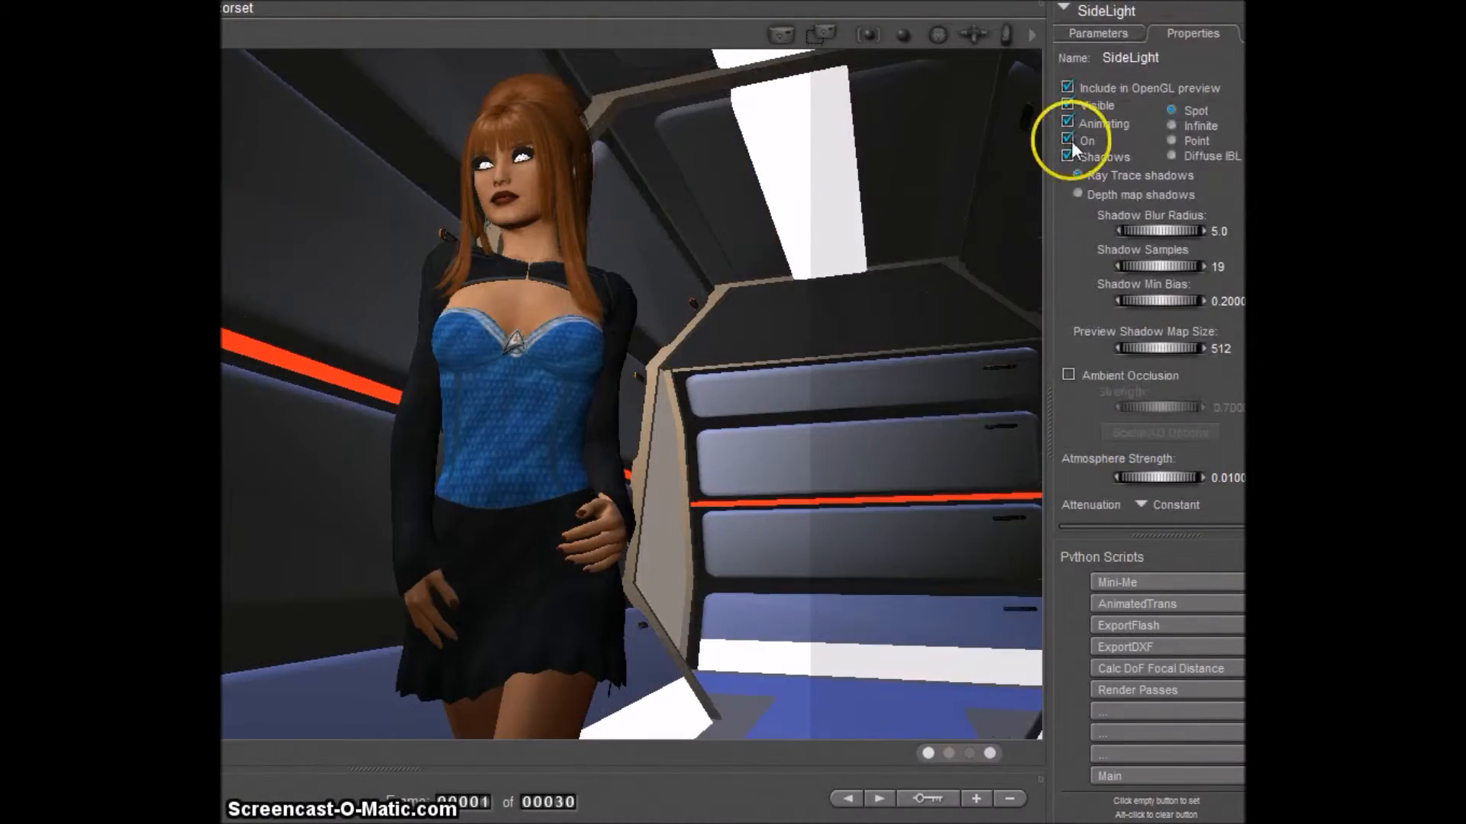
pyautogui.click(1097, 11)
pyautogui.moveTo(1112, 120)
pyautogui.click(992, 237)
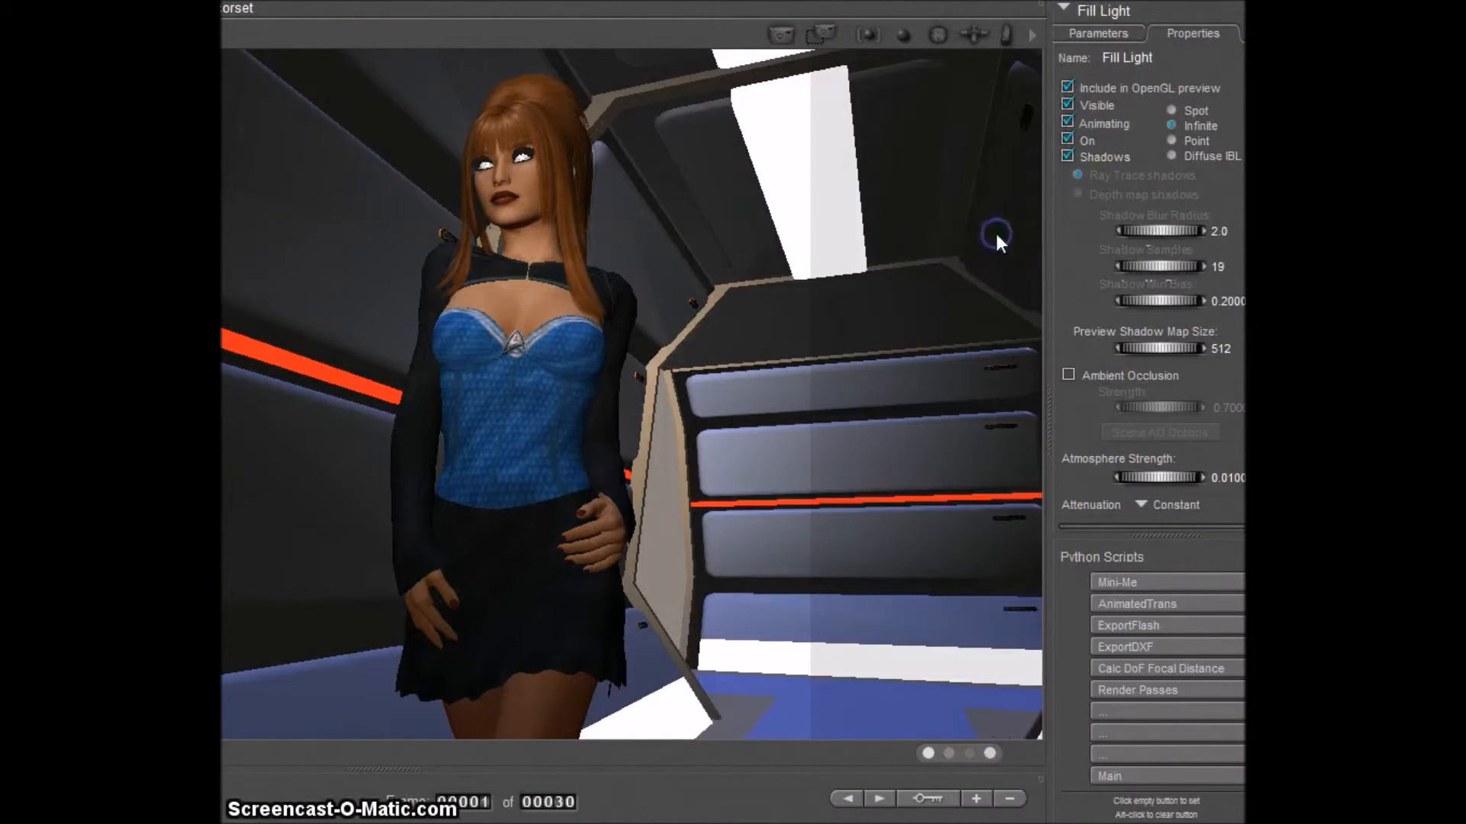
pyautogui.click(1067, 139)
pyautogui.click(1096, 11)
pyautogui.click(971, 264)
pyautogui.click(1069, 138)
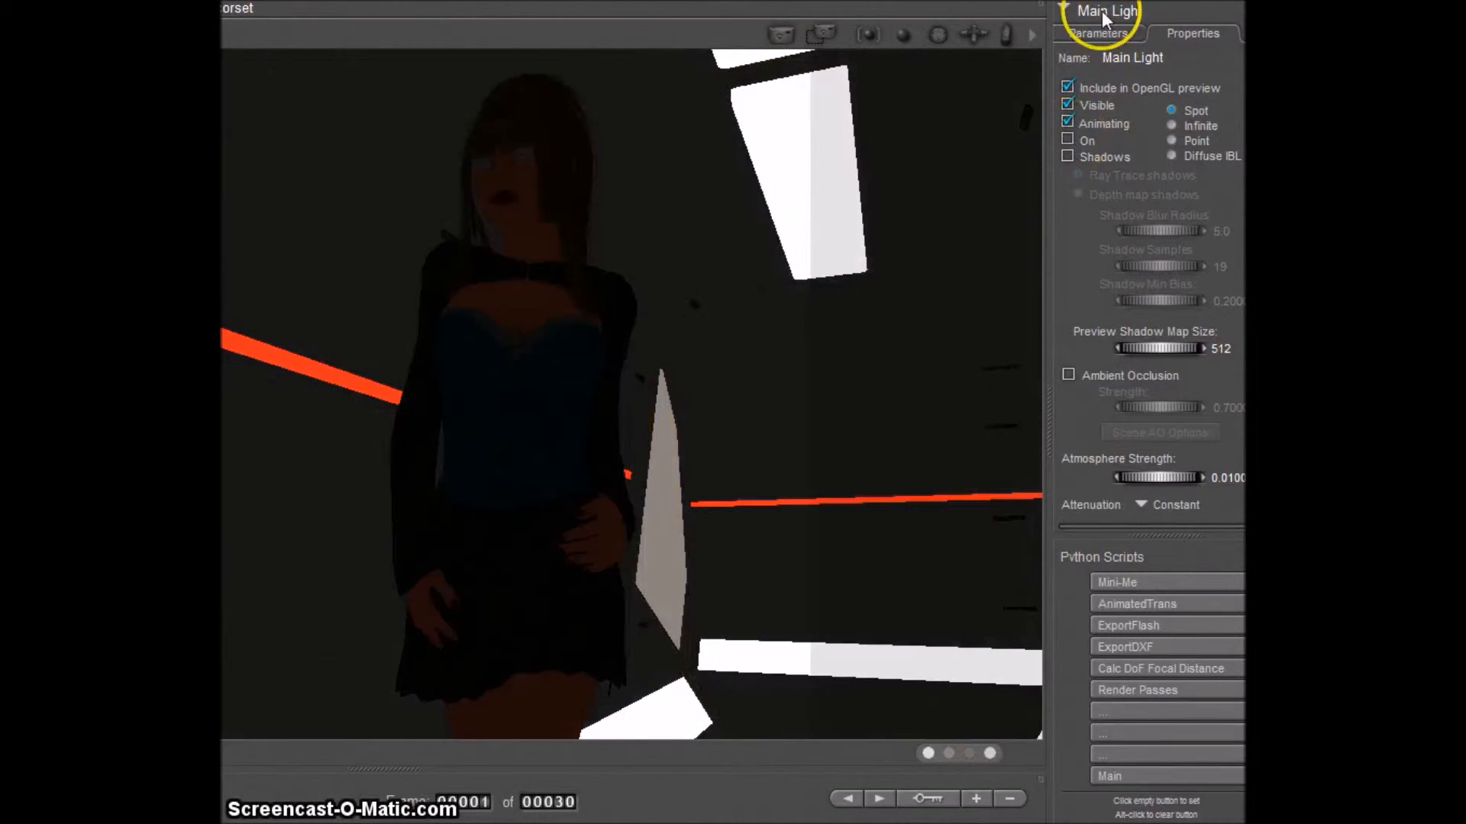
# - Hide the Hall Way Trek_1 prop so only the unlit figure remains in the scene
pyautogui.click(1102, 11)
pyautogui.moveTo(1111, 69)
pyautogui.click(965, 169)
pyautogui.click(1071, 114)
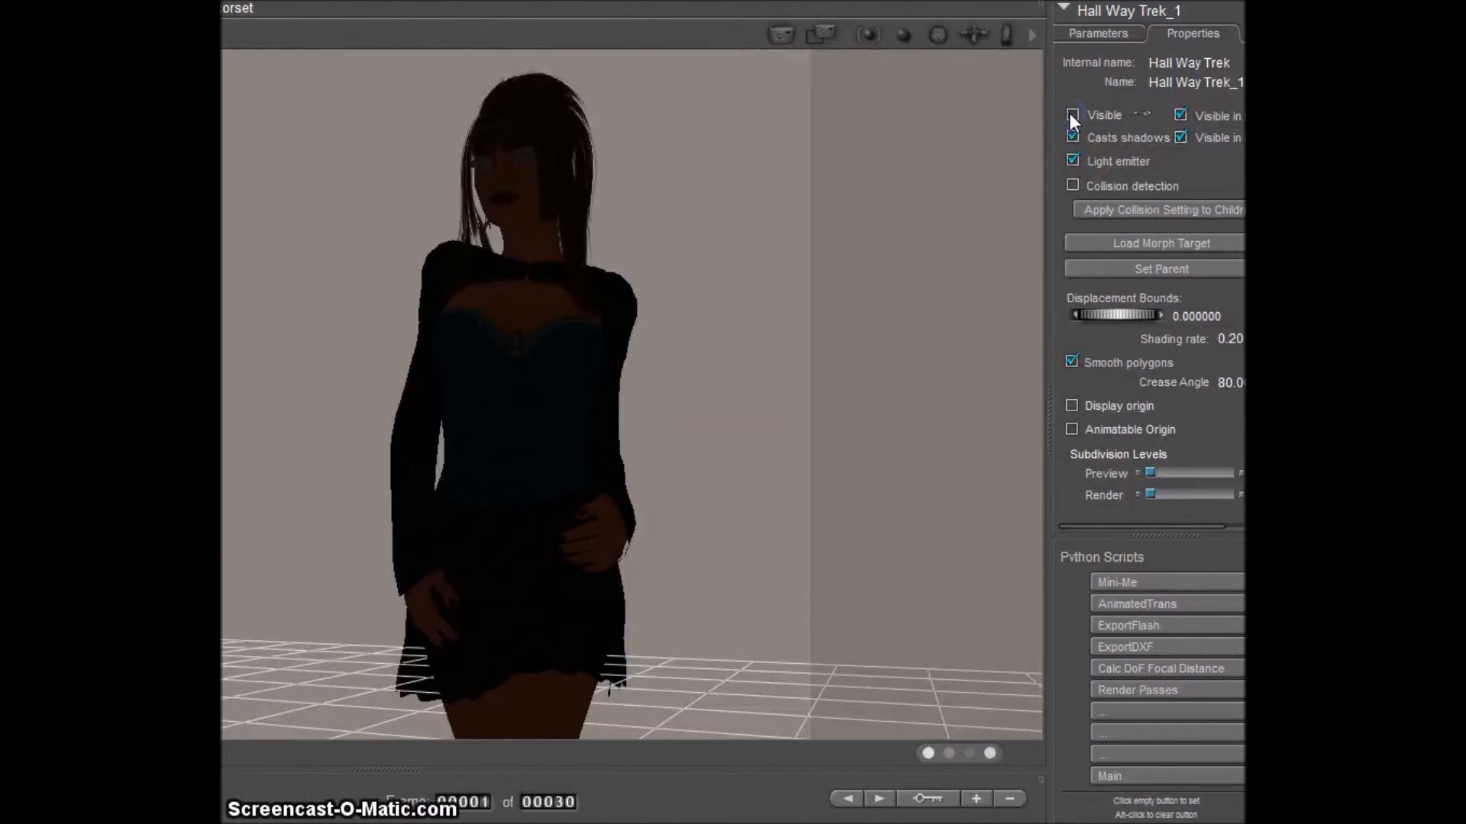
# - Render the unlit figure and save the image under the name mask
pyautogui.click(781, 35)
pyautogui.moveTo(641, 294); pyautogui.dragTo(416, 435)
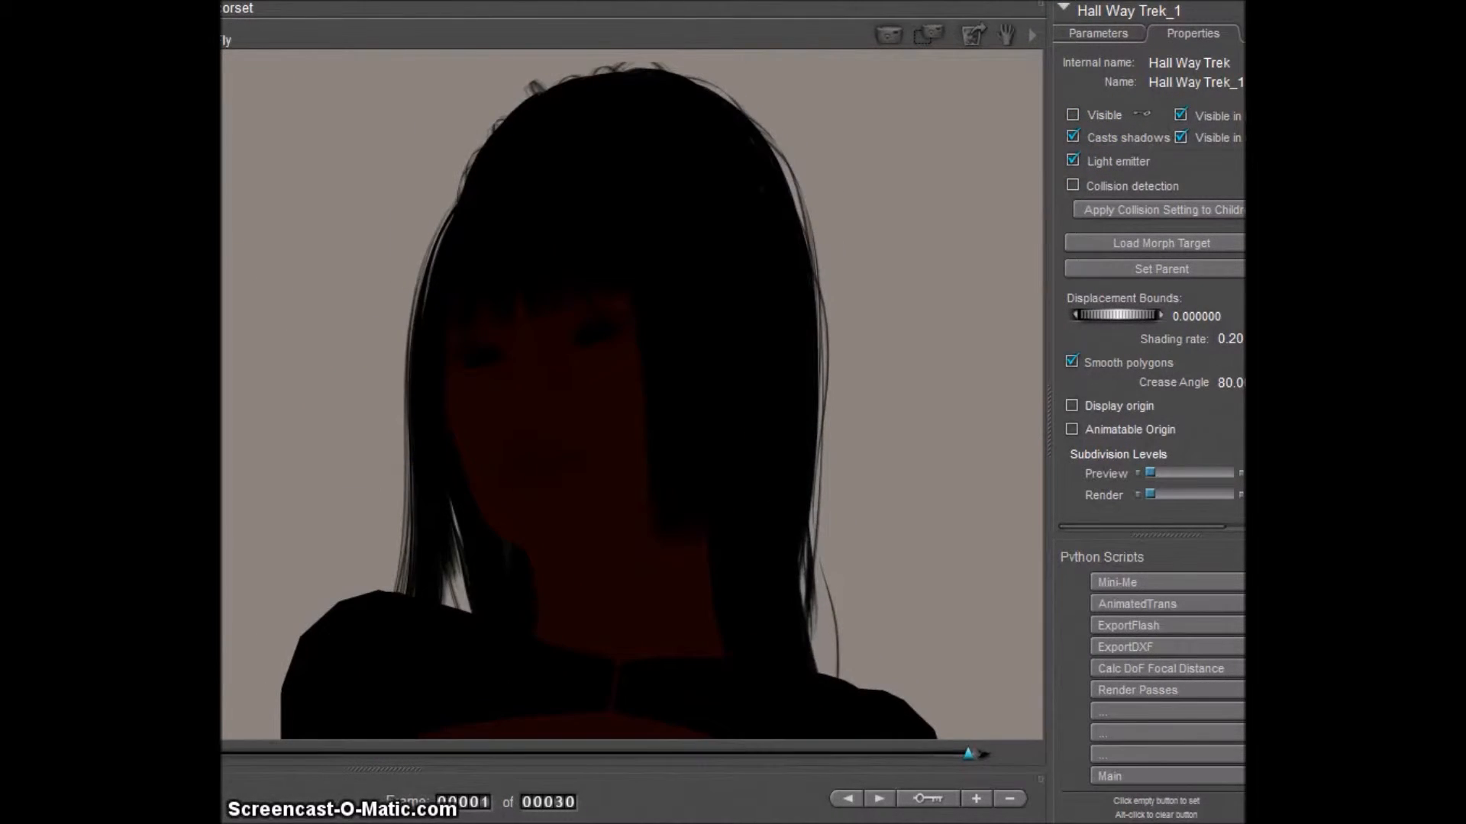
pyautogui.moveTo(164, 0); pyautogui.dragTo(675, 35)
pyautogui.write('mask')
pyautogui.click(698, 424)
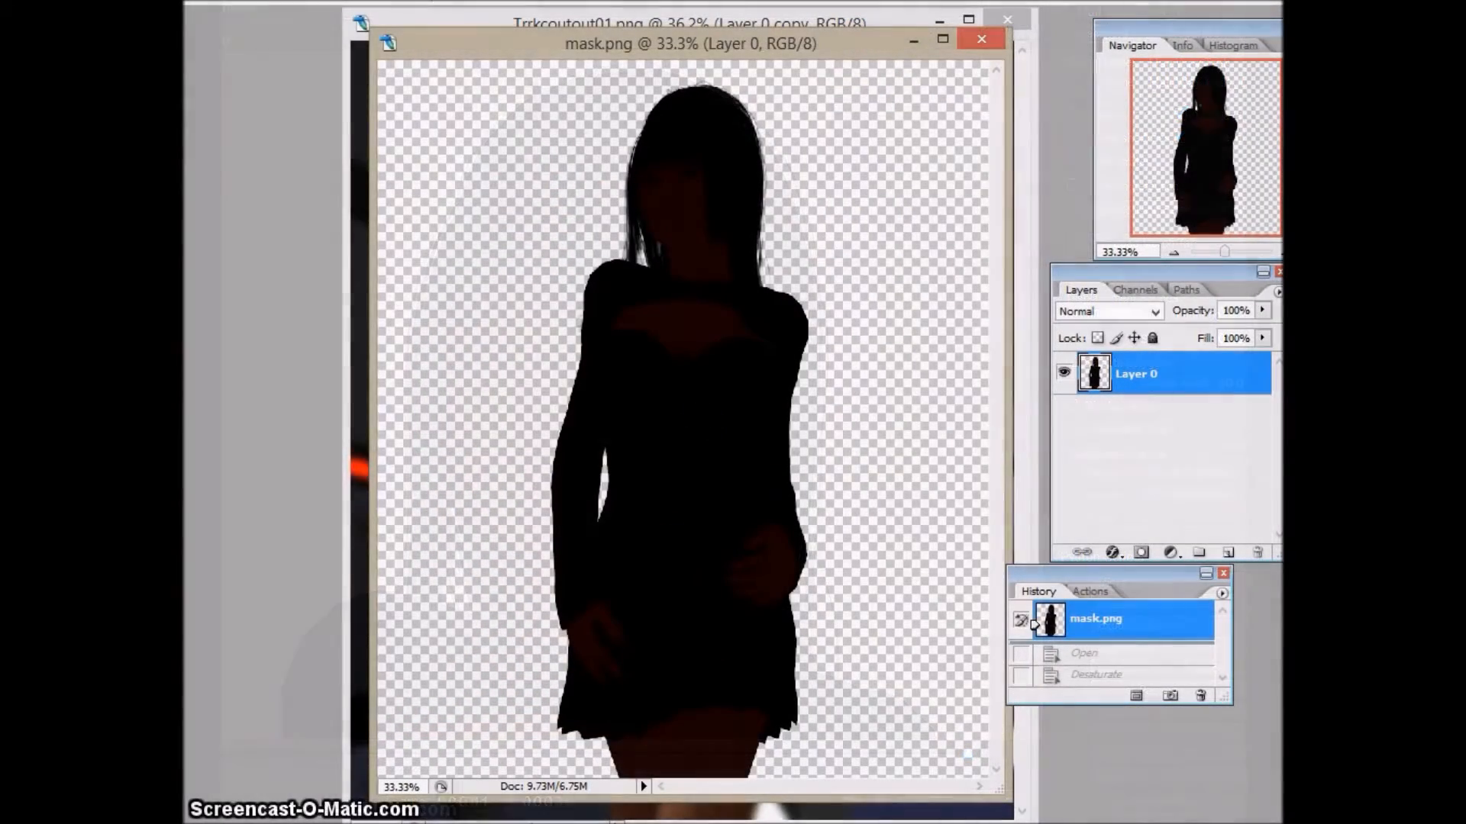
# - In Photoshop, desaturate mask.png and turn the figure solid black with Brightness/Contrast
pyautogui.click(1035, 654)
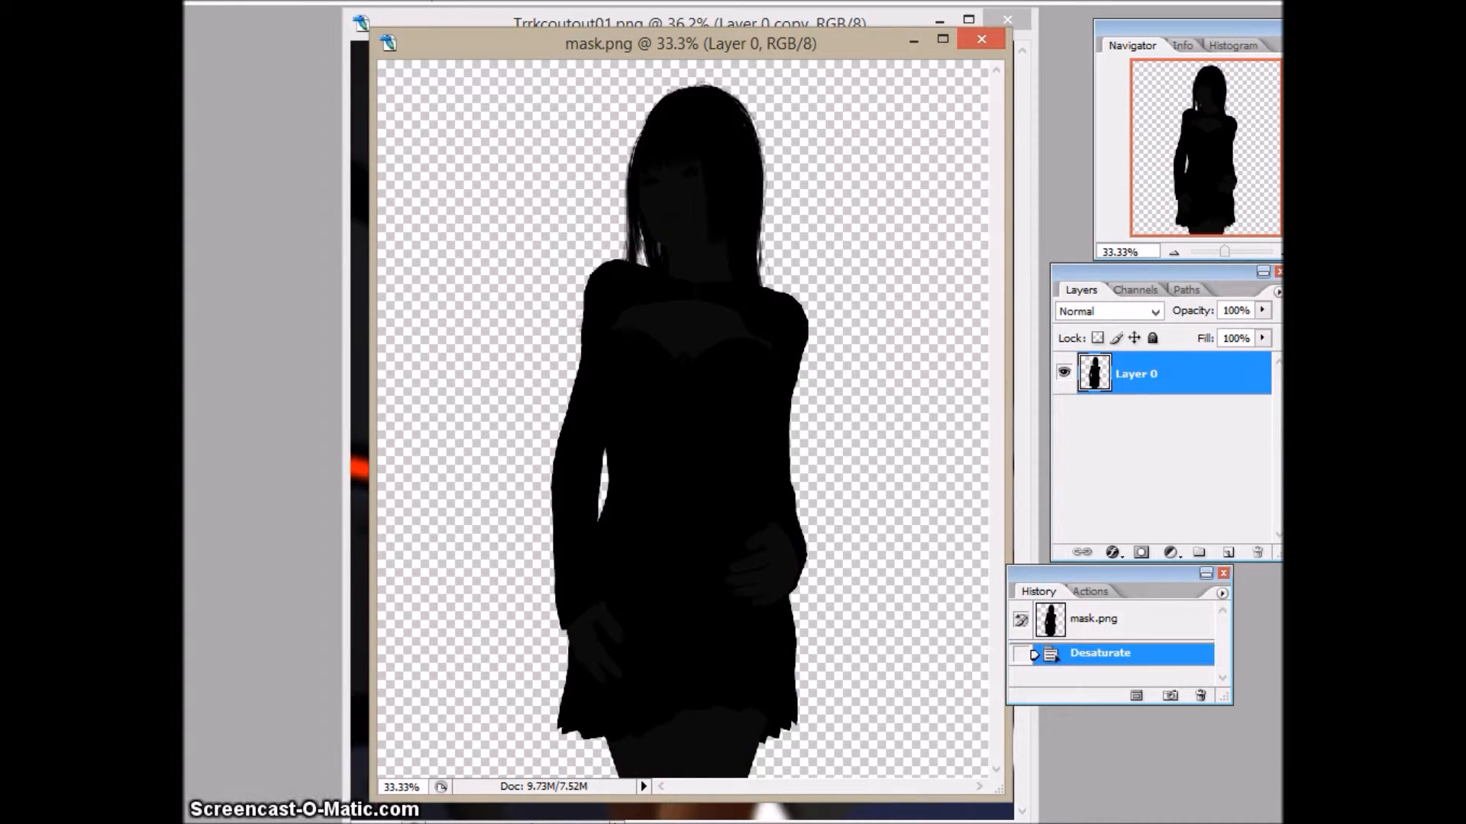
pyautogui.moveTo(235, 115); pyautogui.dragTo(441, 131)
pyautogui.moveTo(375, 200); pyautogui.dragTo(331, 200)
pyautogui.moveTo(374, 260); pyautogui.dragTo(379, 260)
pyautogui.click(540, 169)
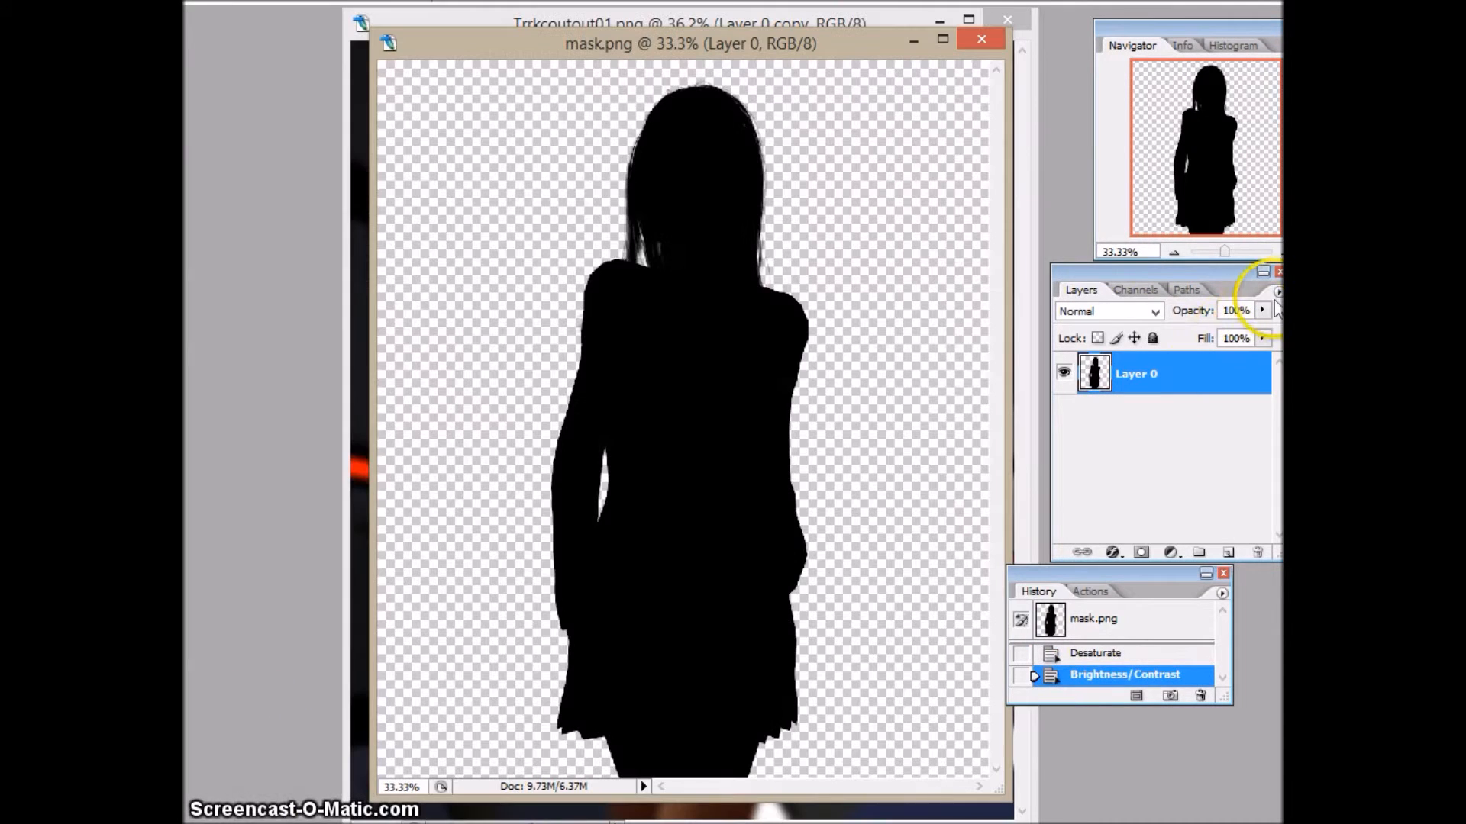
# - Add a new layer to mask.png and move it below the silhouette in Layer 0
pyautogui.click(1277, 293)
pyautogui.click(1173, 350)
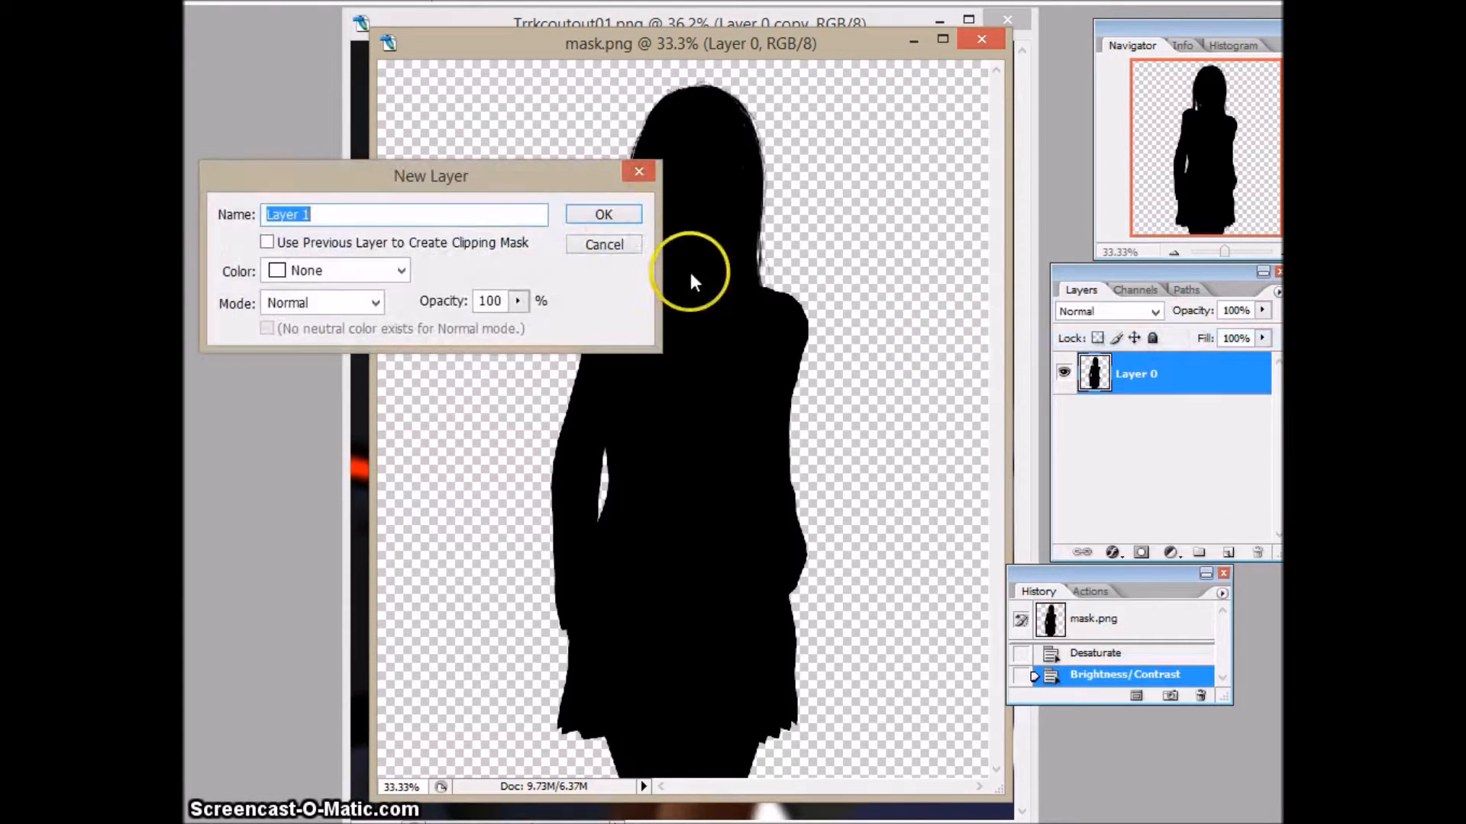
pyautogui.click(603, 211)
pyautogui.click(1192, 380)
pyautogui.moveTo(1192, 379); pyautogui.dragTo(1179, 450)
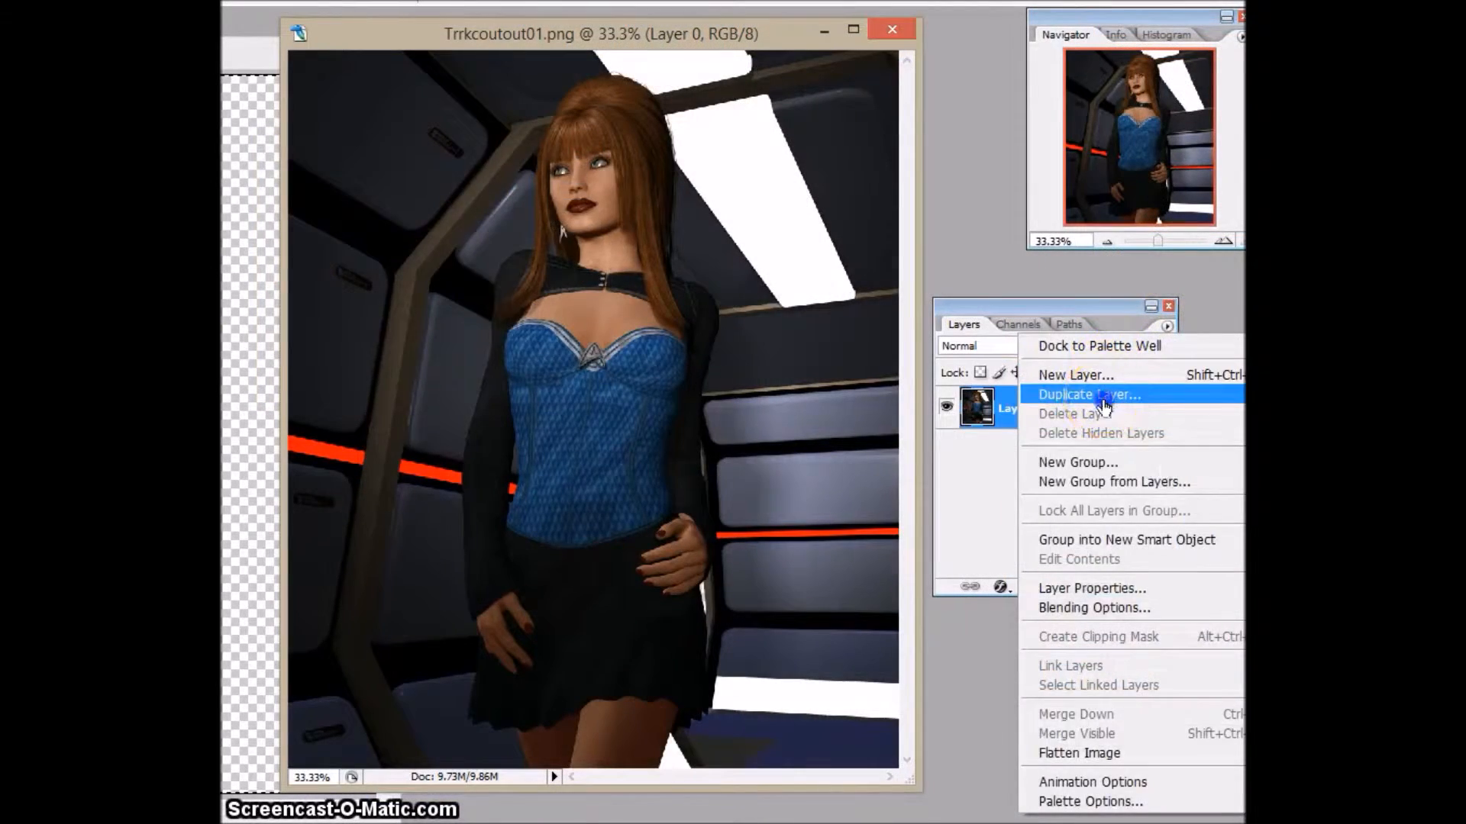
# - Duplicate Layer 0 in Trrkcoutout01.png and apply a Gaussian Blur to the copy
pyautogui.click(1105, 395)
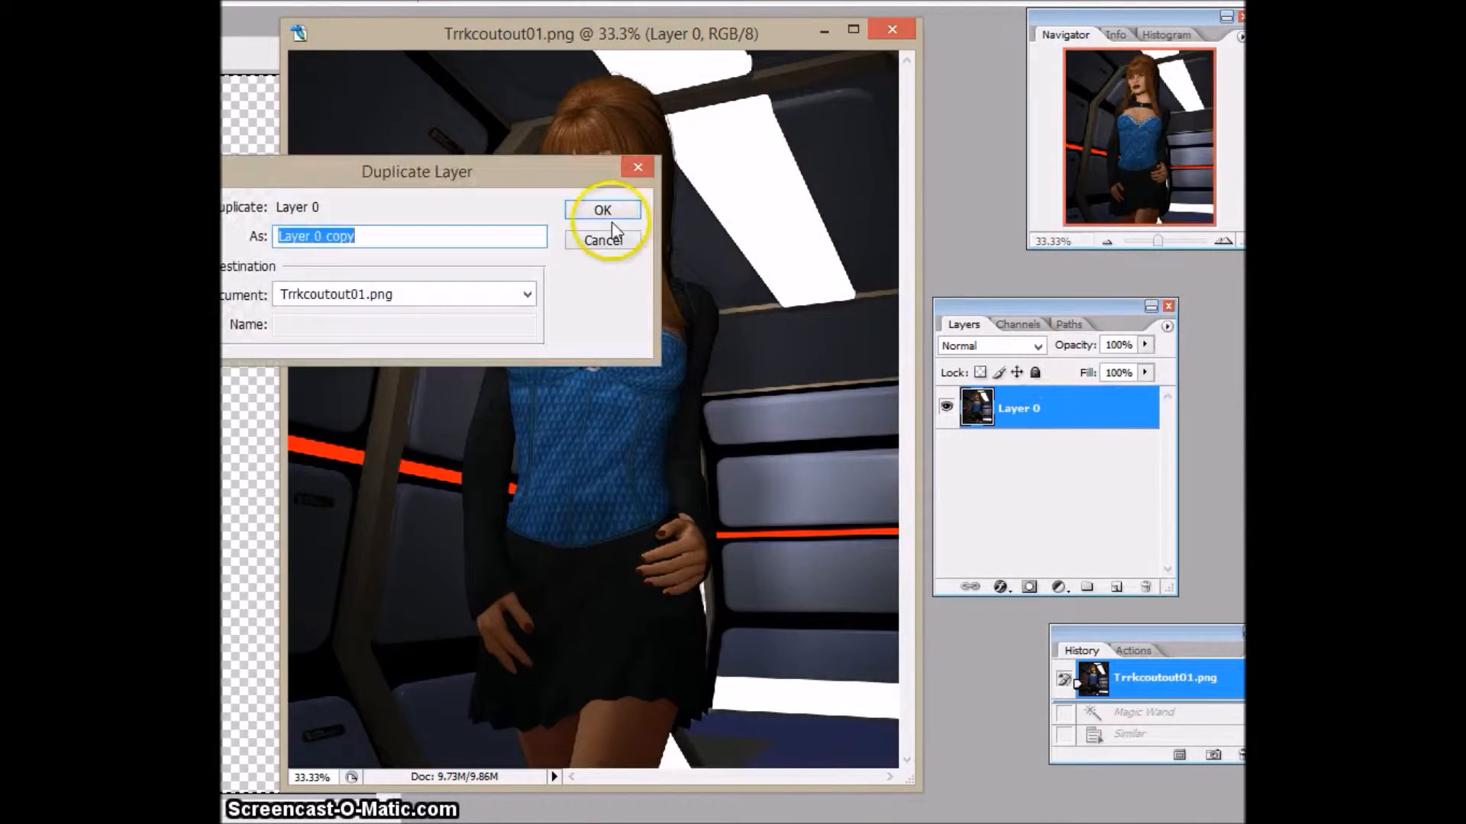
pyautogui.click(603, 216)
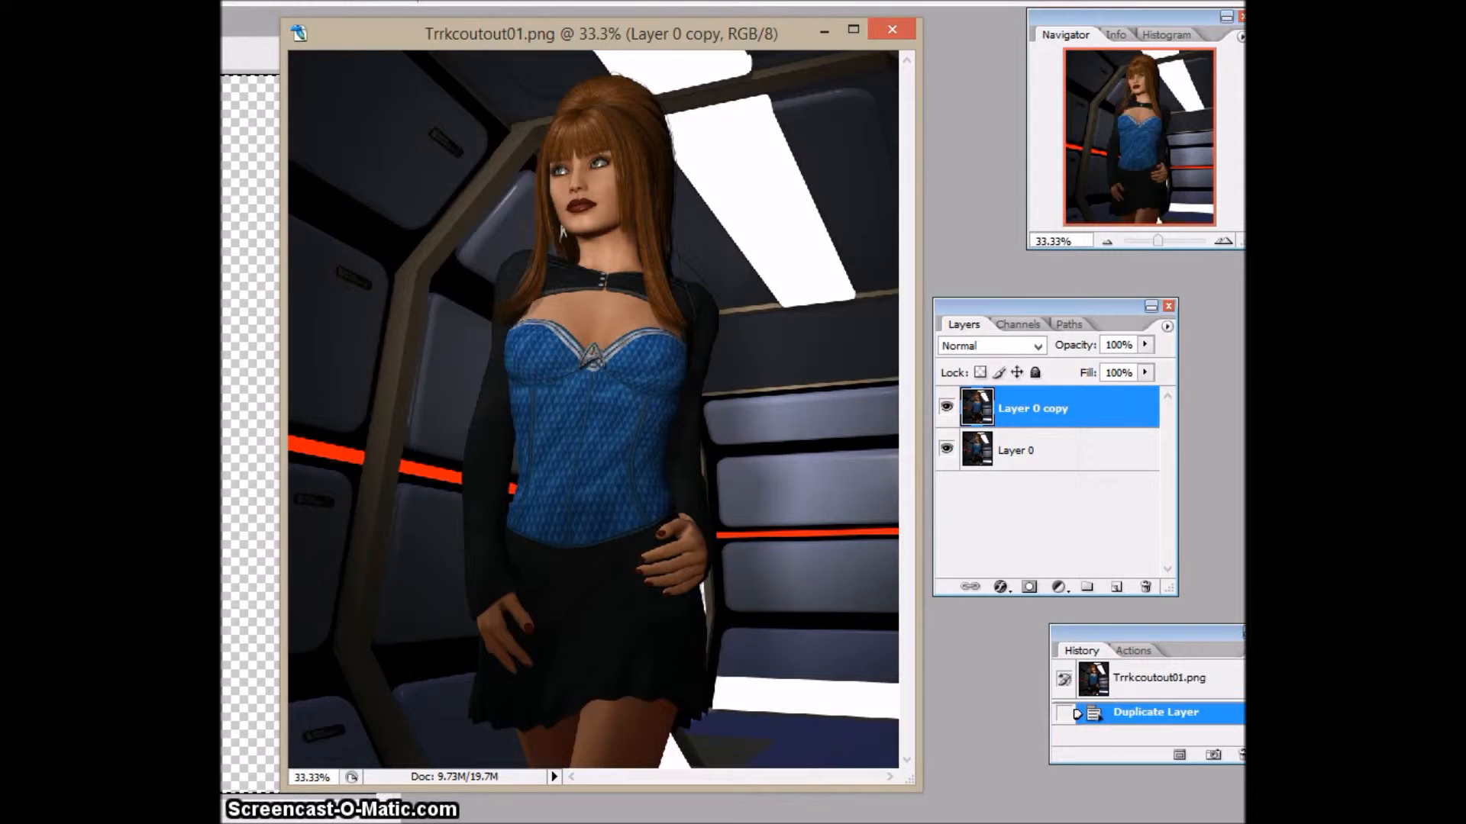
pyautogui.hotkey('ctrl', 'f')
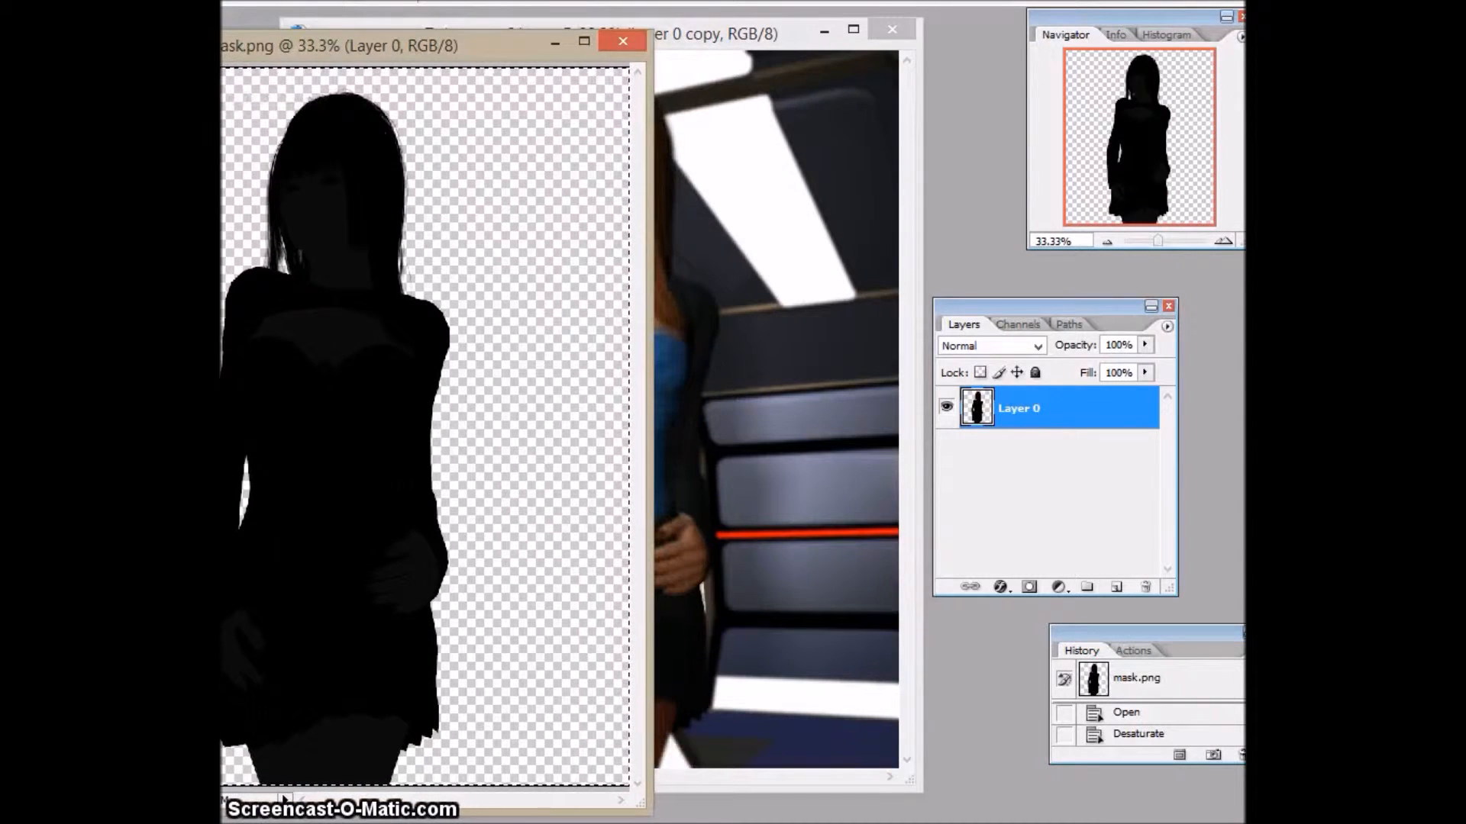
# - Close mask.png, paste its silhouette into Trrkcoutout01.png and align it over the figure
pyautogui.click(638, 46)
pyautogui.click(473, 293)
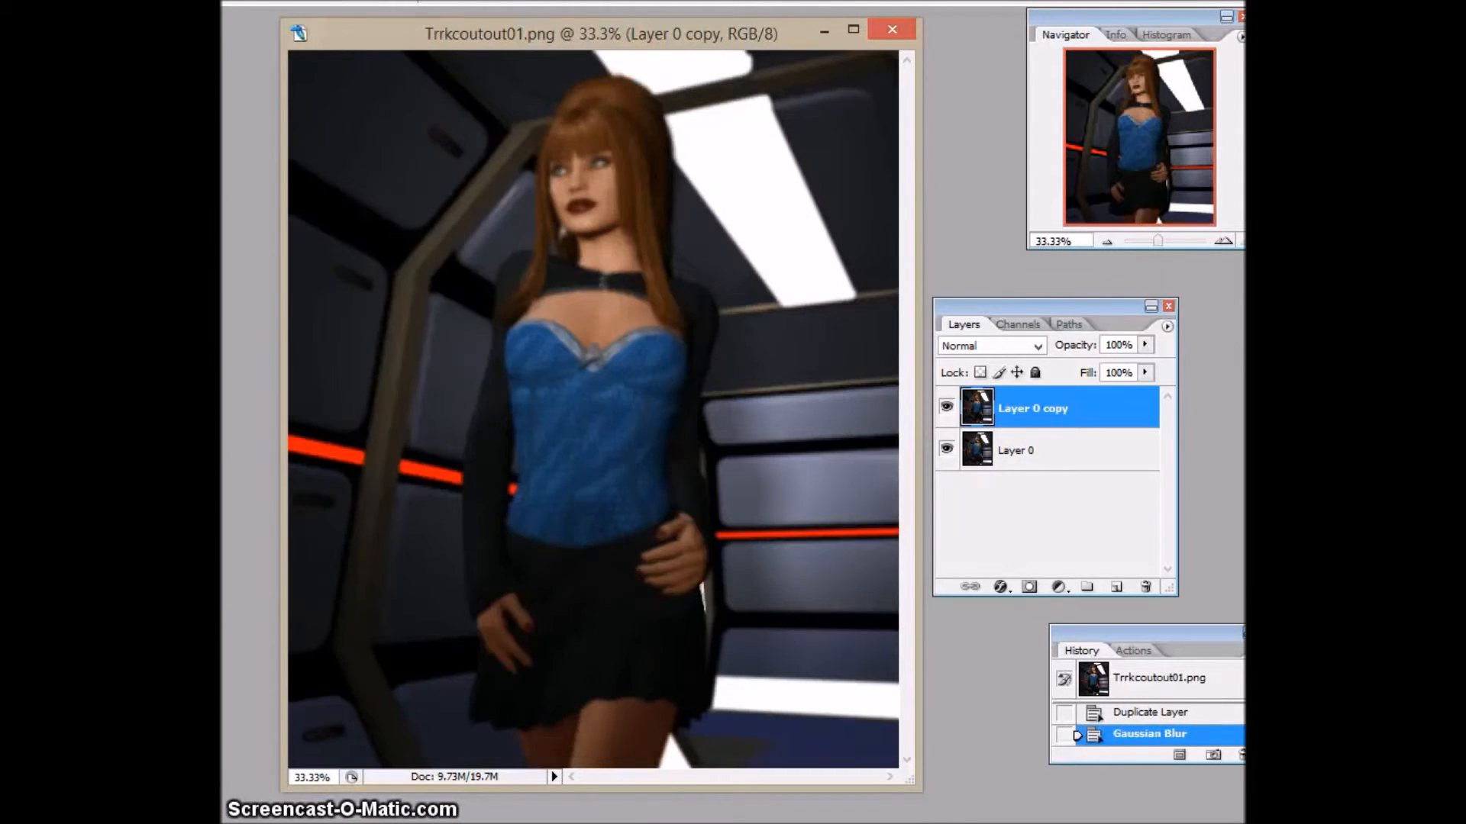
pyautogui.hotkey('ctrl', 'v')
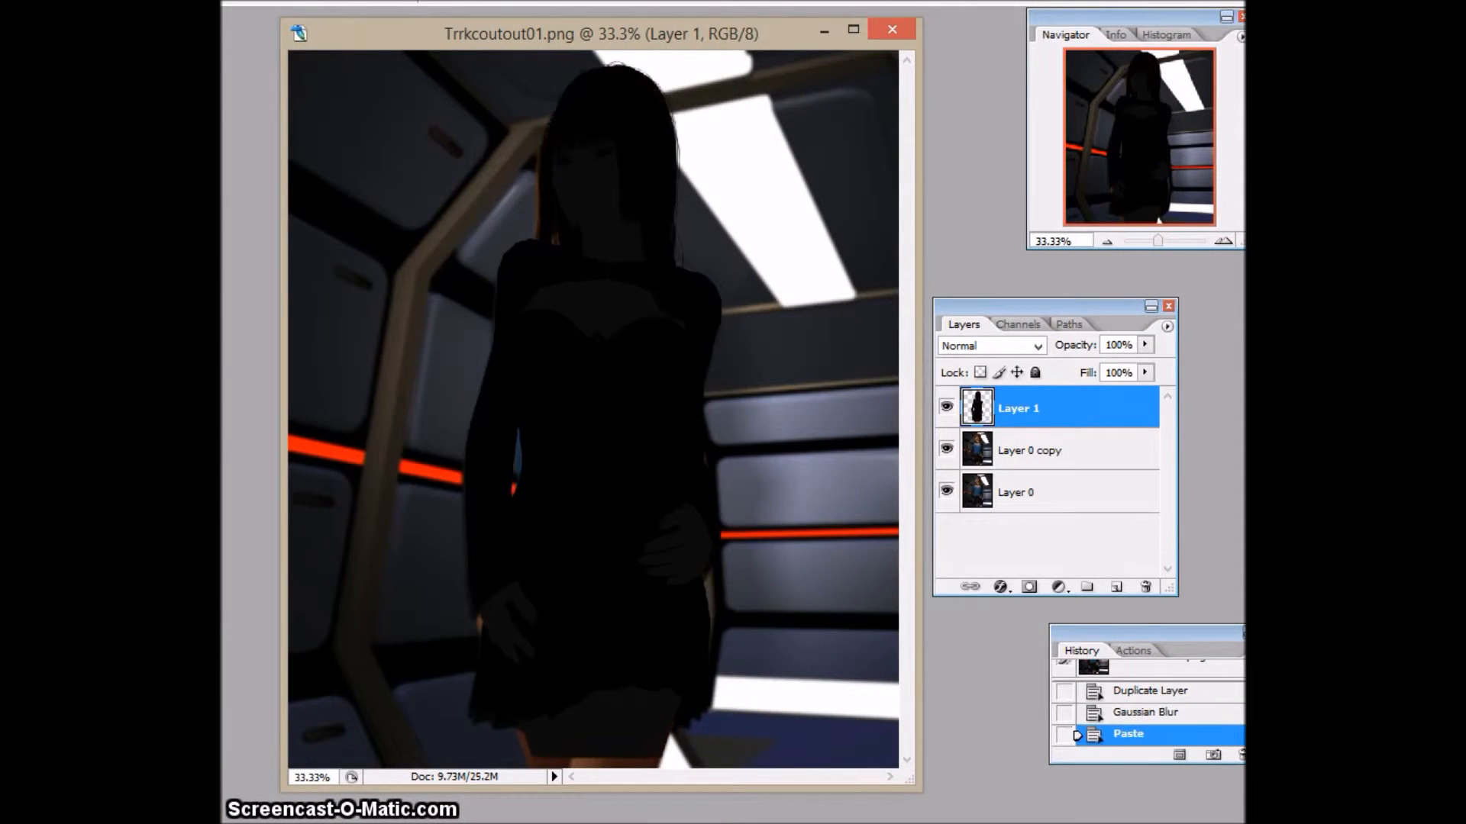
pyautogui.moveTo(676, 188); pyautogui.dragTo(670, 203)
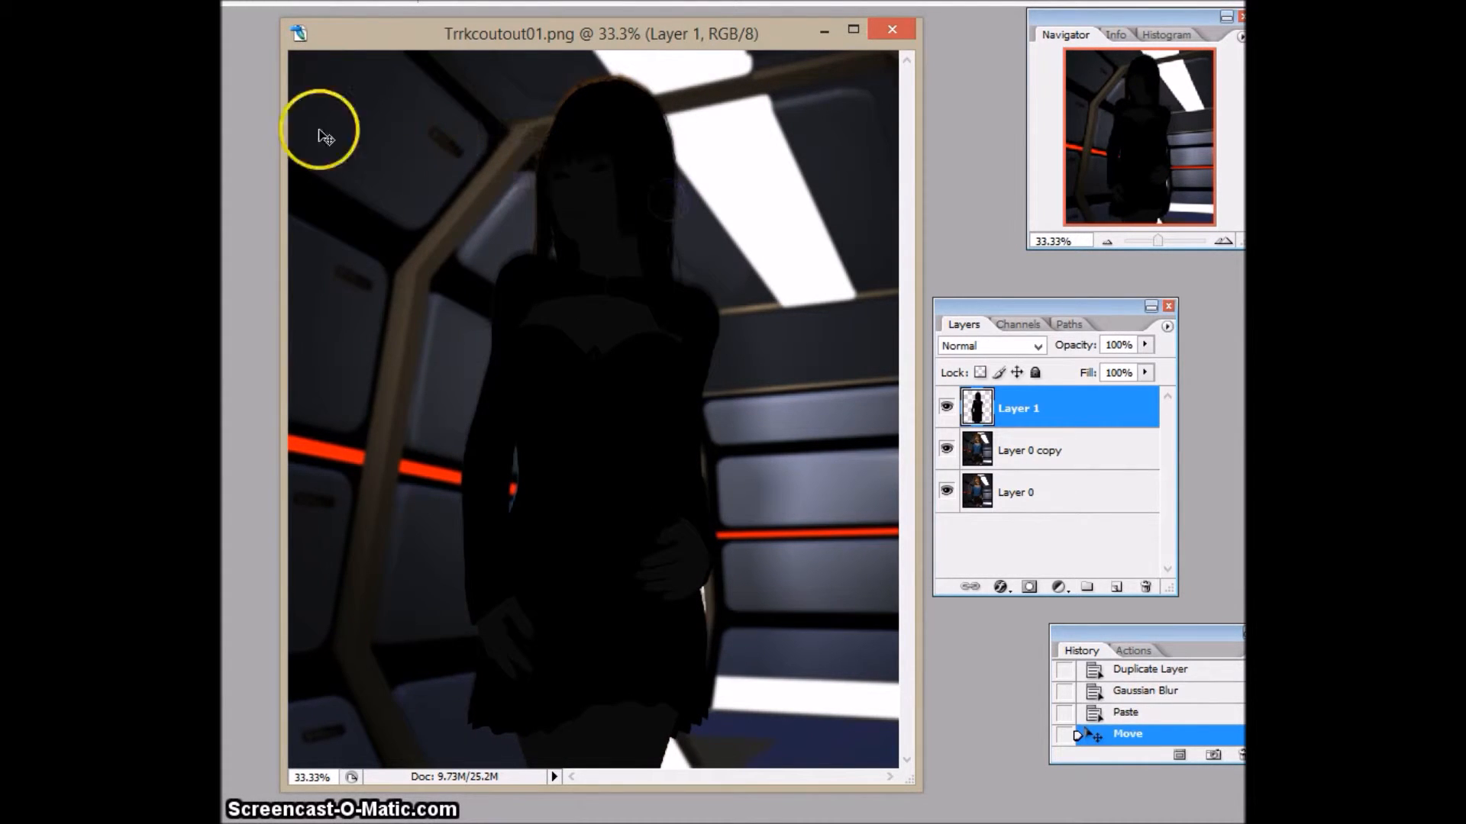
# - Select the area around the silhouette with the Magic Wand and Similar, feather the selection and invert it
pyautogui.click(435, 154)
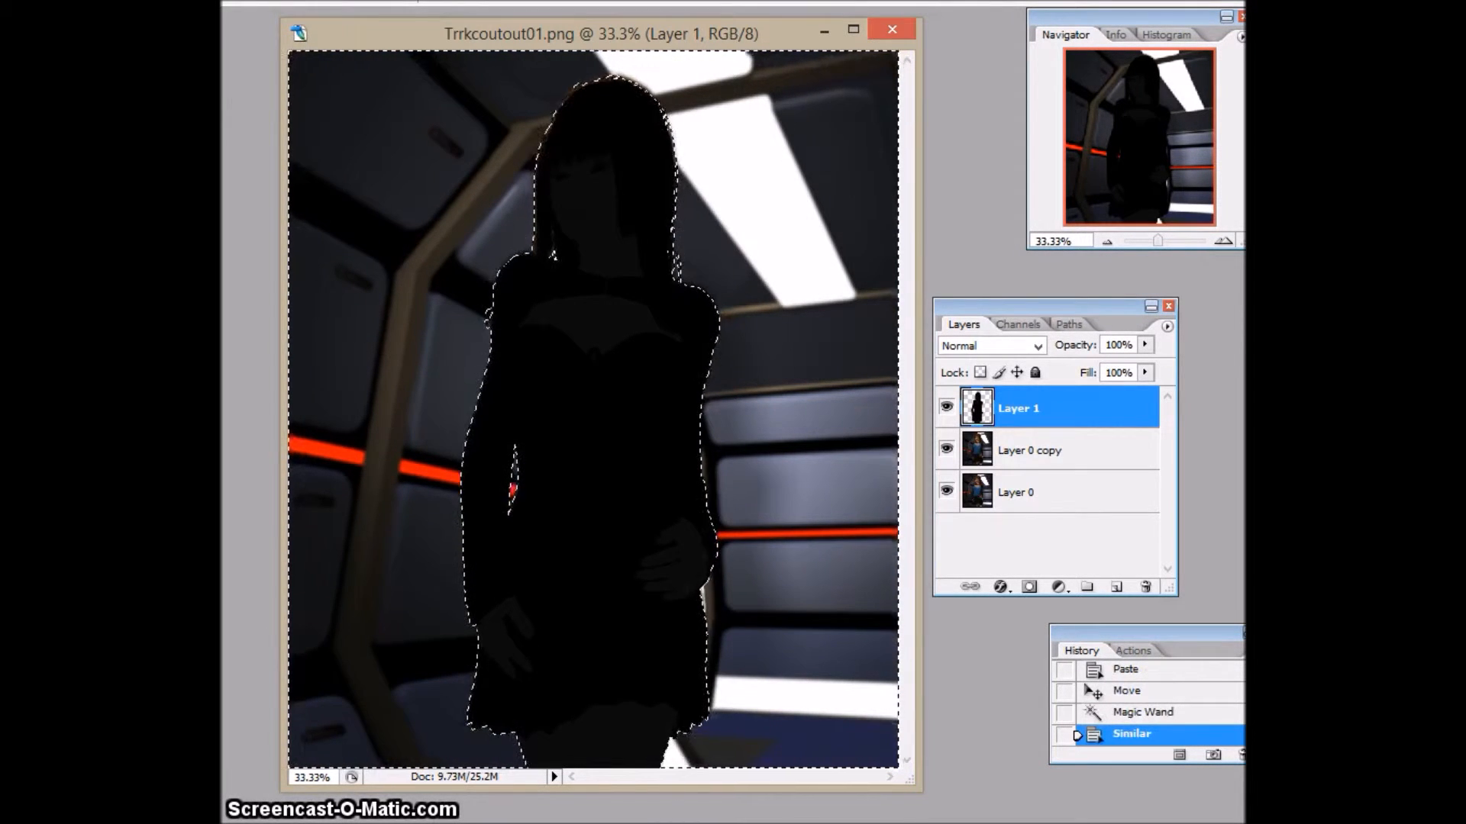
pyautogui.hotkey('ctrl', 'alt', 'd')
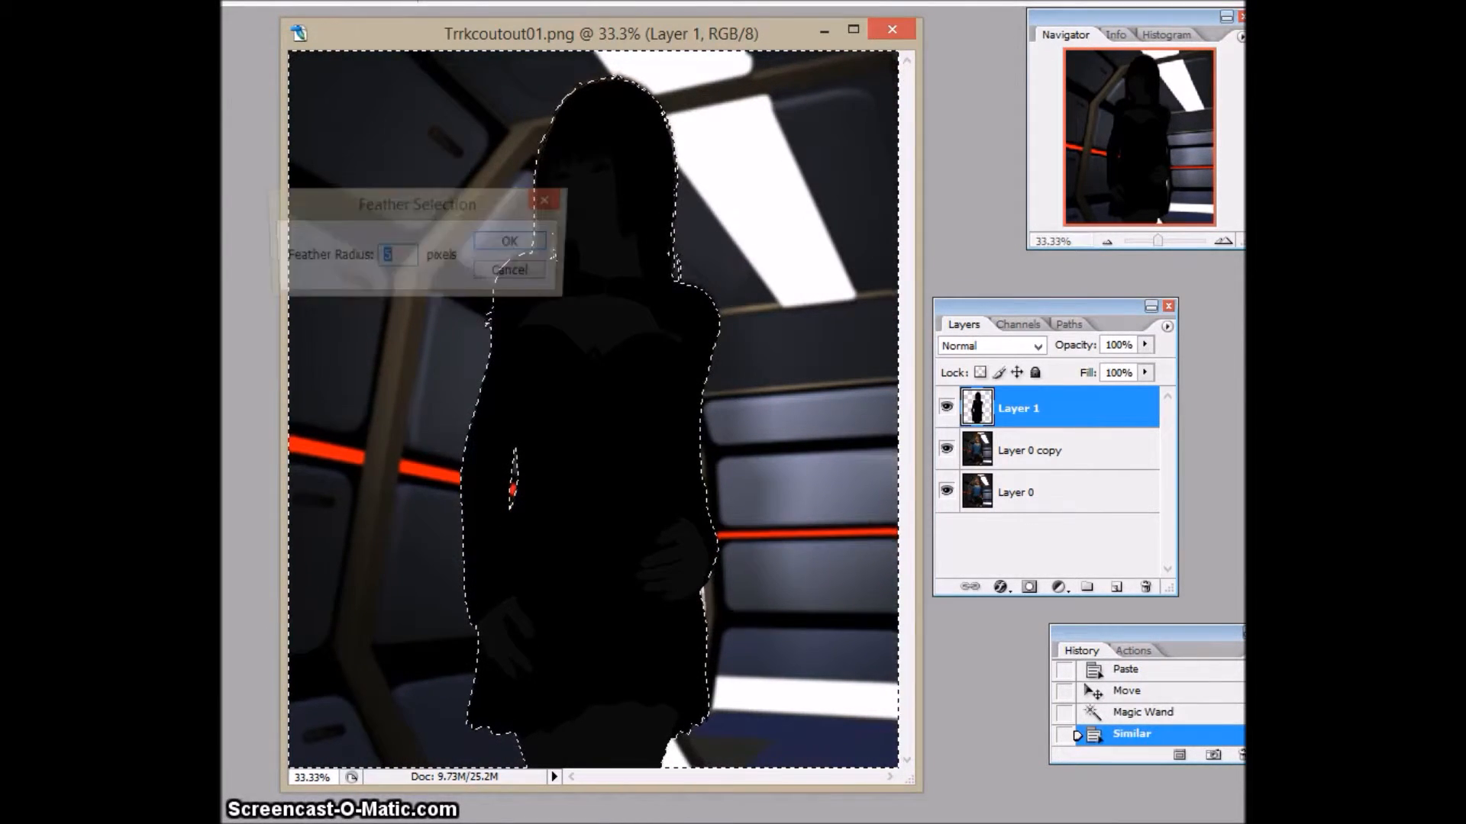
pyautogui.click(534, 242)
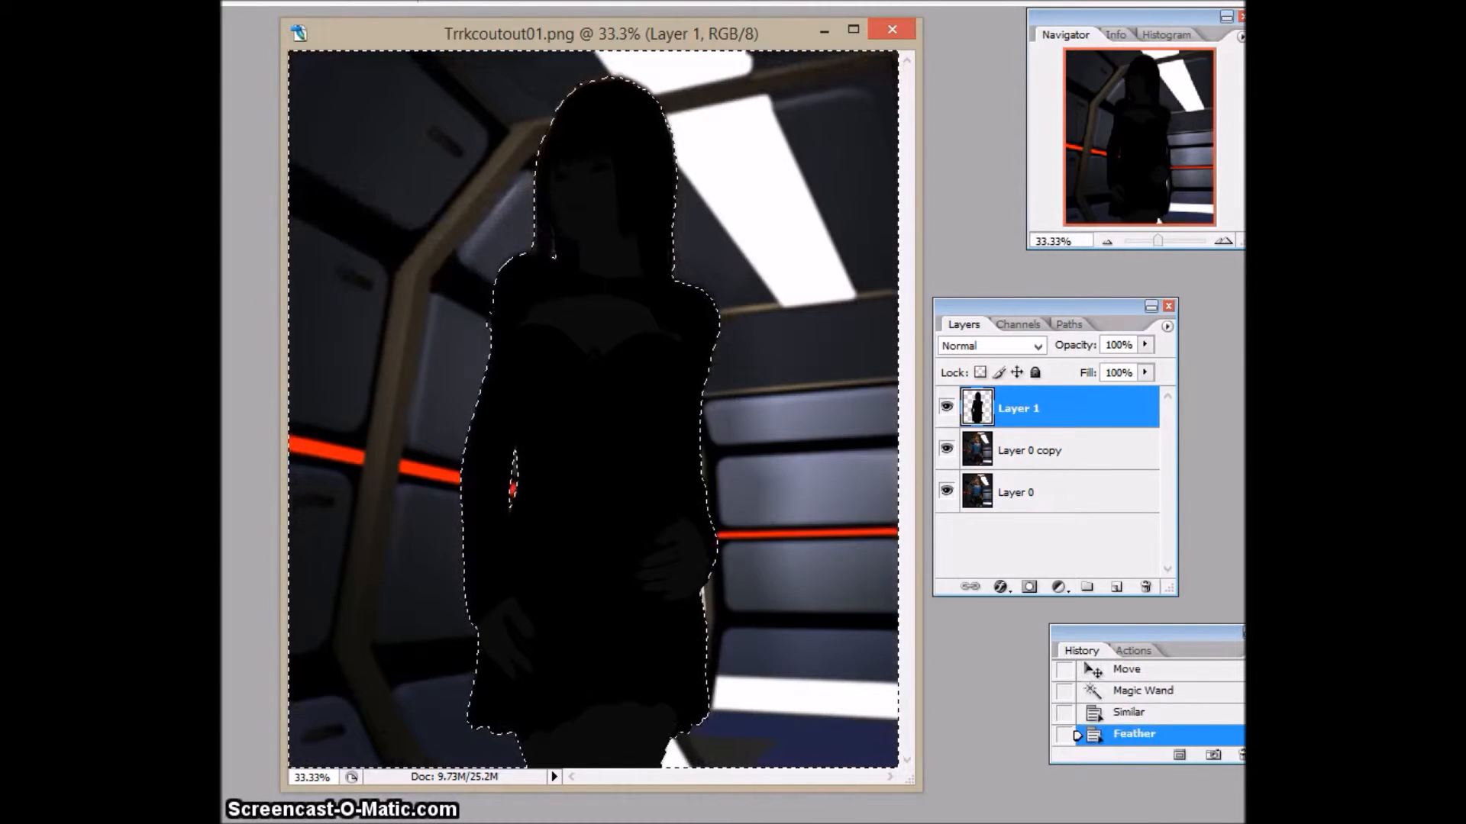
pyautogui.hotkey('ctrl', 'shift', 'i')
# - Hide Layer 1, clear the selected figure from the blurred Layer 0 copy and deselect
pyautogui.click(946, 406)
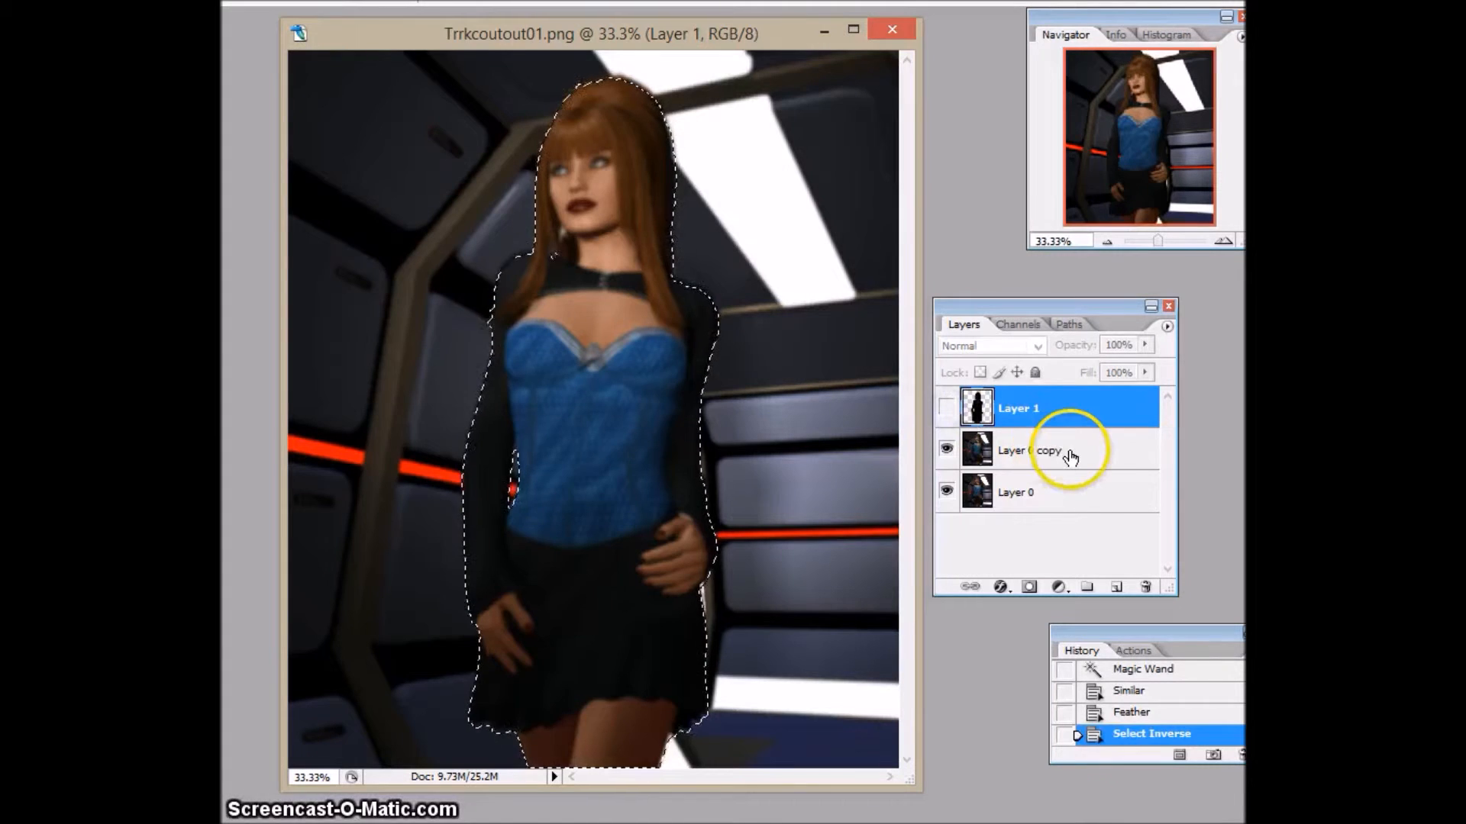
pyautogui.click(1071, 456)
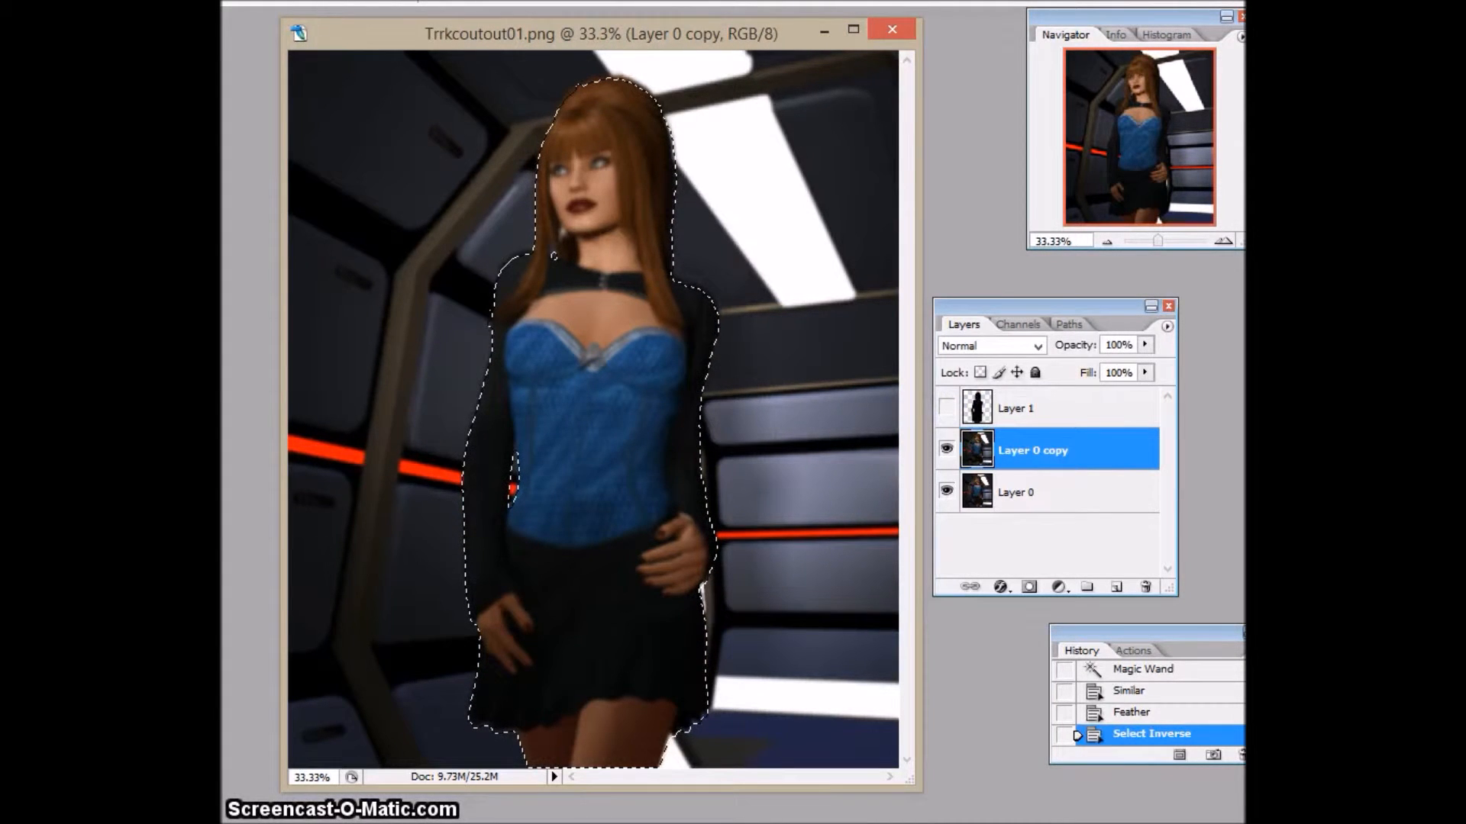
pyautogui.press('Delete')
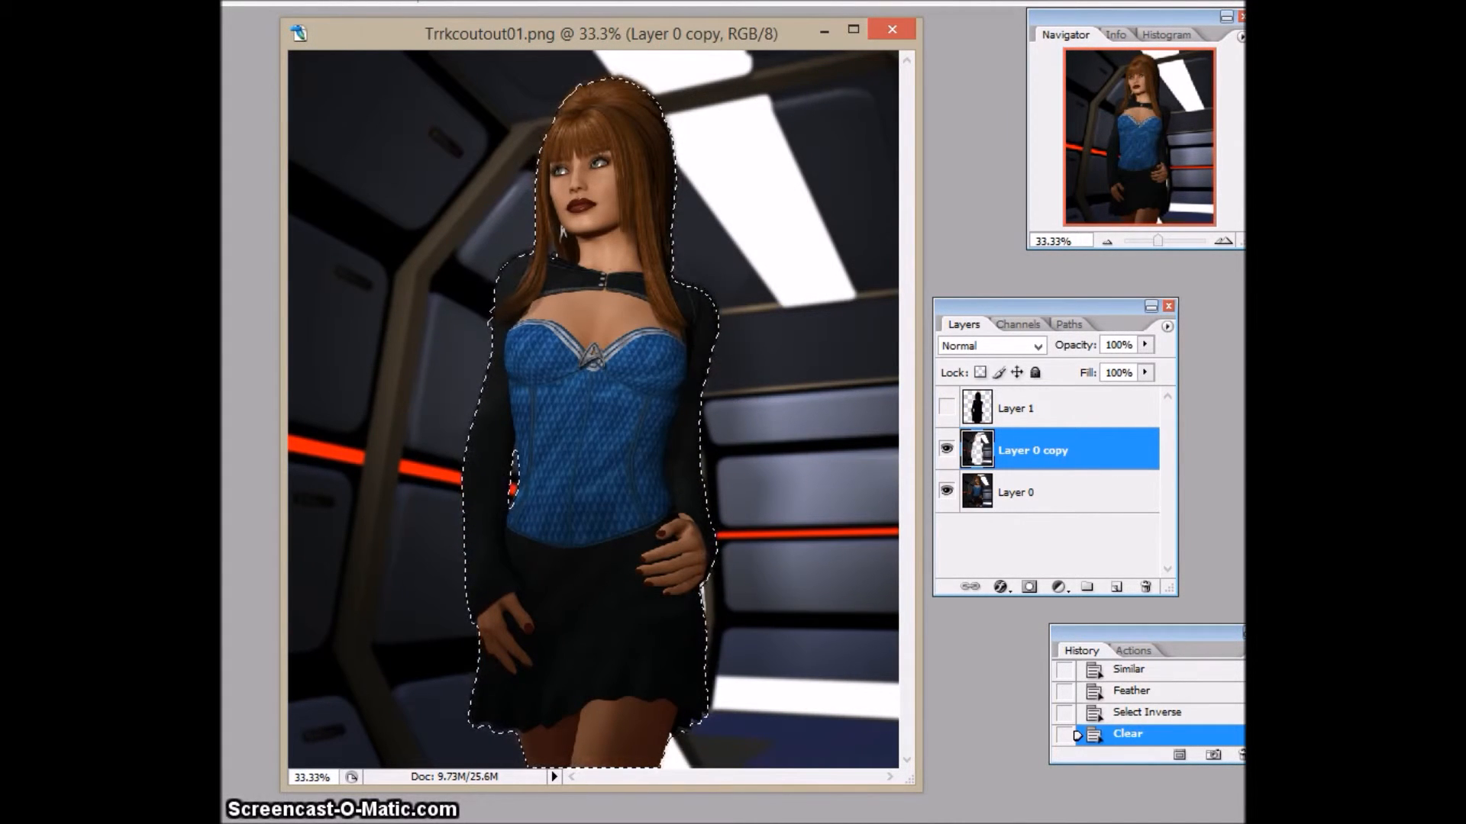
pyautogui.hotkey('ctrl', 'd')
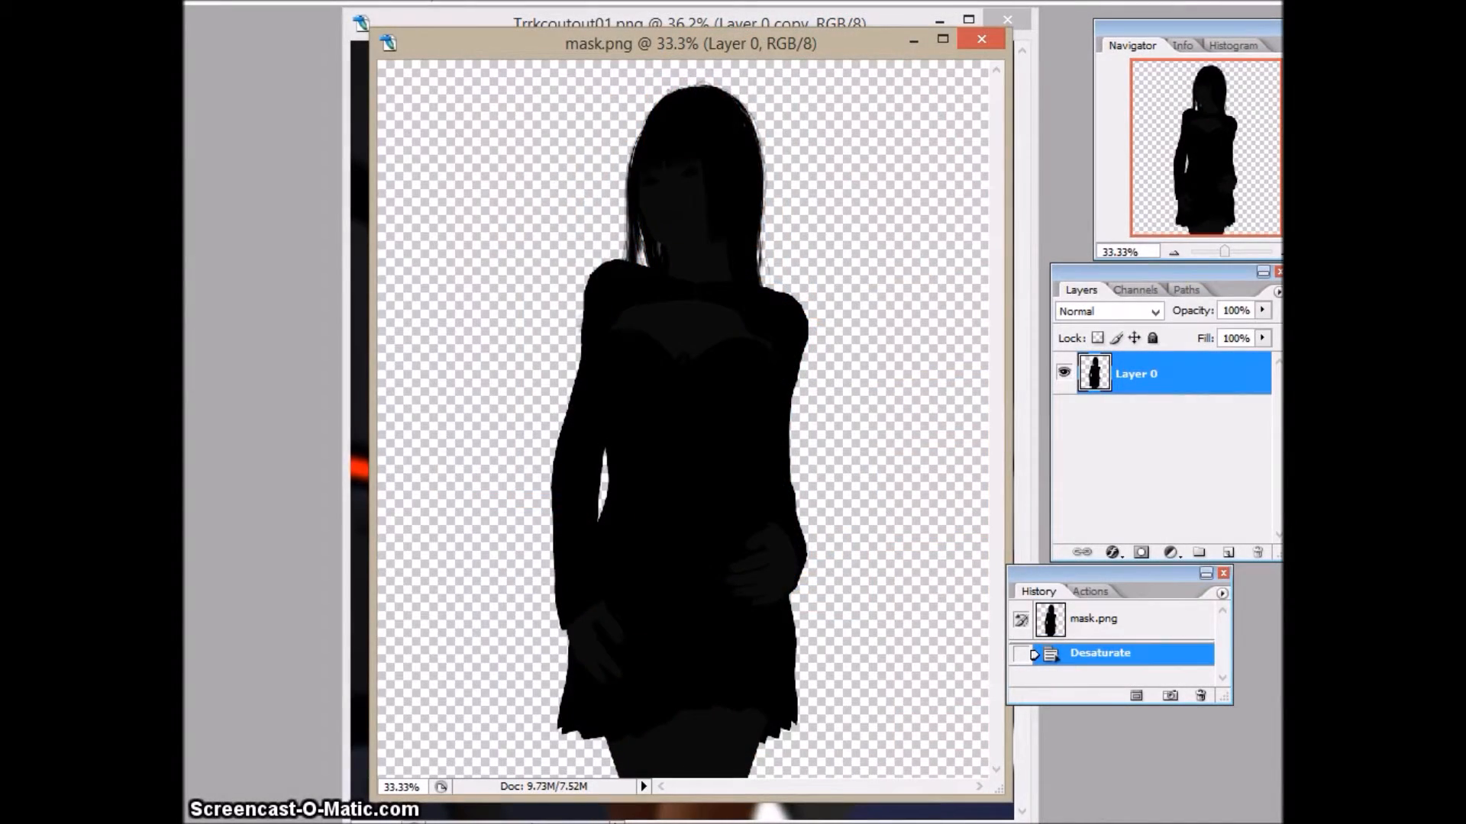
# - Make the desaturated figure in mask.png solid black with Brightness/Contrast
pyautogui.moveTo(187, 137); pyautogui.dragTo(442, 137)
pyautogui.moveTo(375, 200); pyautogui.dragTo(332, 200)
pyautogui.moveTo(374, 259); pyautogui.dragTo(379, 260)
pyautogui.click(530, 168)
# - Add a new layer beneath the silhouette in mask.png and fill it with white
pyautogui.click(1278, 293)
pyautogui.click(1172, 344)
pyautogui.press('Return')
pyautogui.moveTo(1204, 398); pyautogui.dragTo(1180, 457)
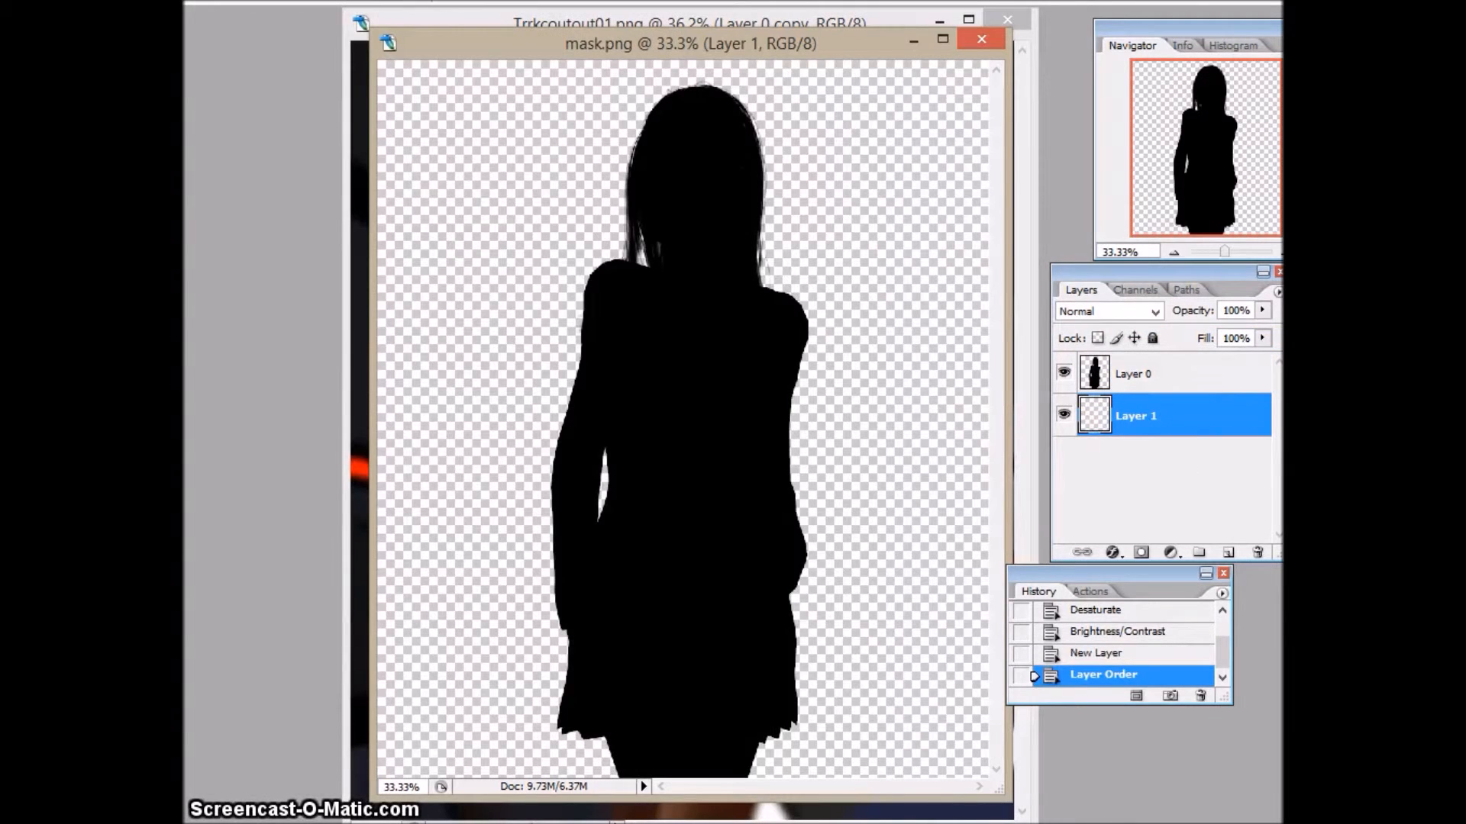
pyautogui.hotkey('shift', 'F5')
pyautogui.click(468, 208)
pyautogui.click(397, 384)
pyautogui.click(562, 190)
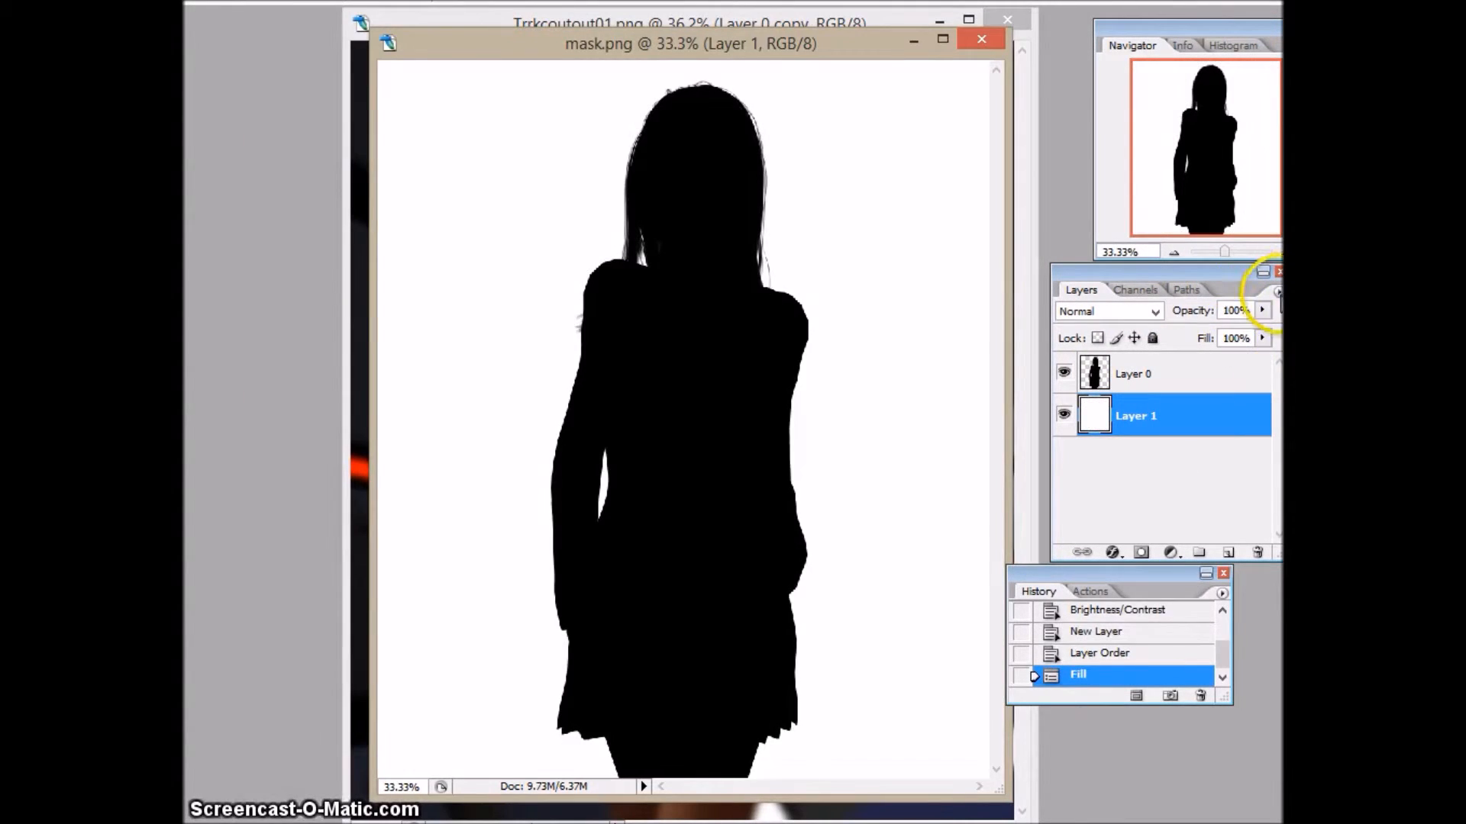
# - Merge the visible layers of mask.png and copy the merged image into Trrkcoutout01.png as a new layer, closing mask.png
pyautogui.click(1277, 293)
pyautogui.click(1116, 700)
pyautogui.hotkey('ctrl', 'a')
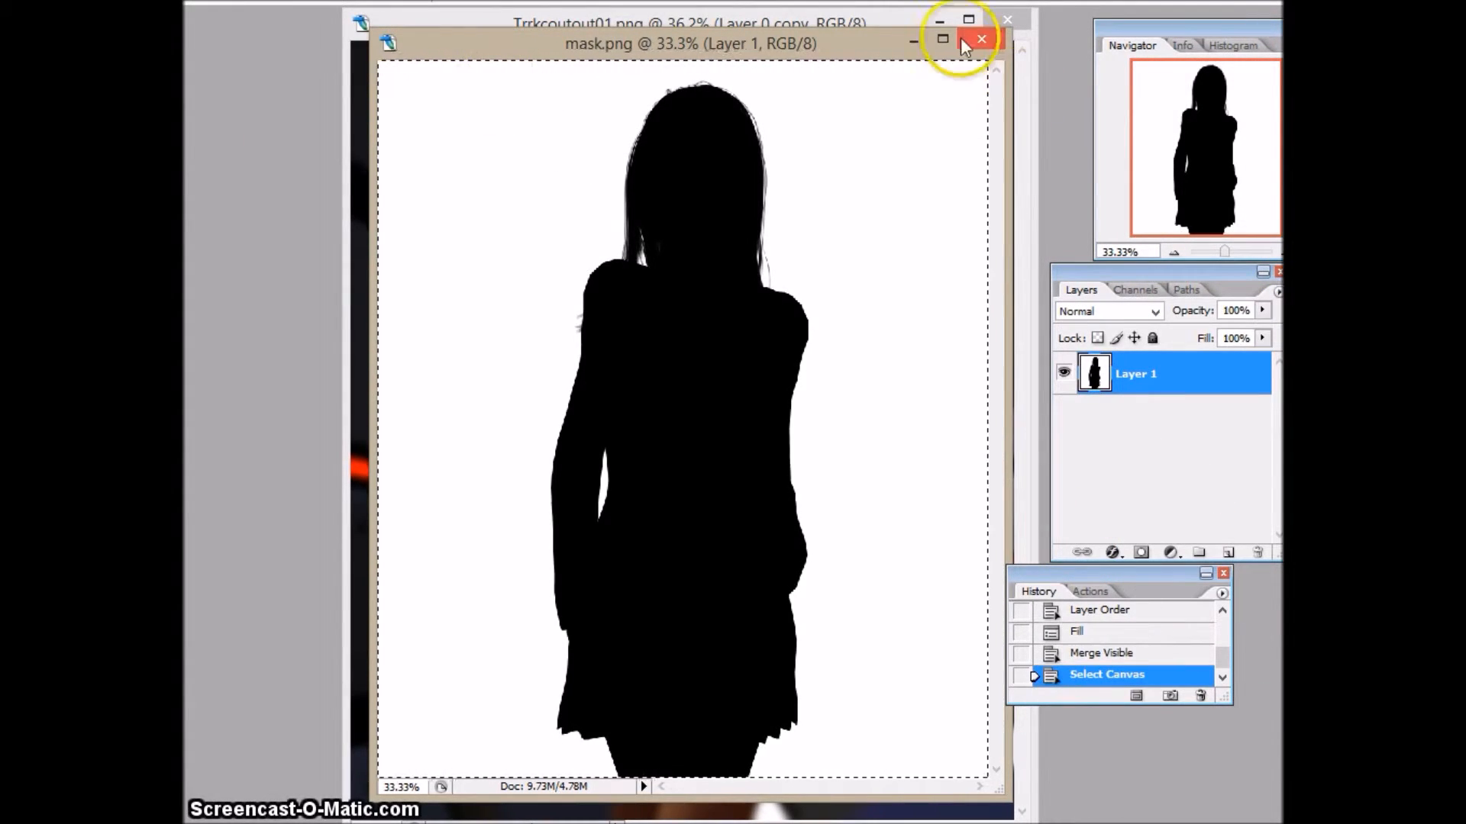
pyautogui.click(981, 38)
pyautogui.click(428, 290)
pyautogui.hotkey('ctrl', 'v')
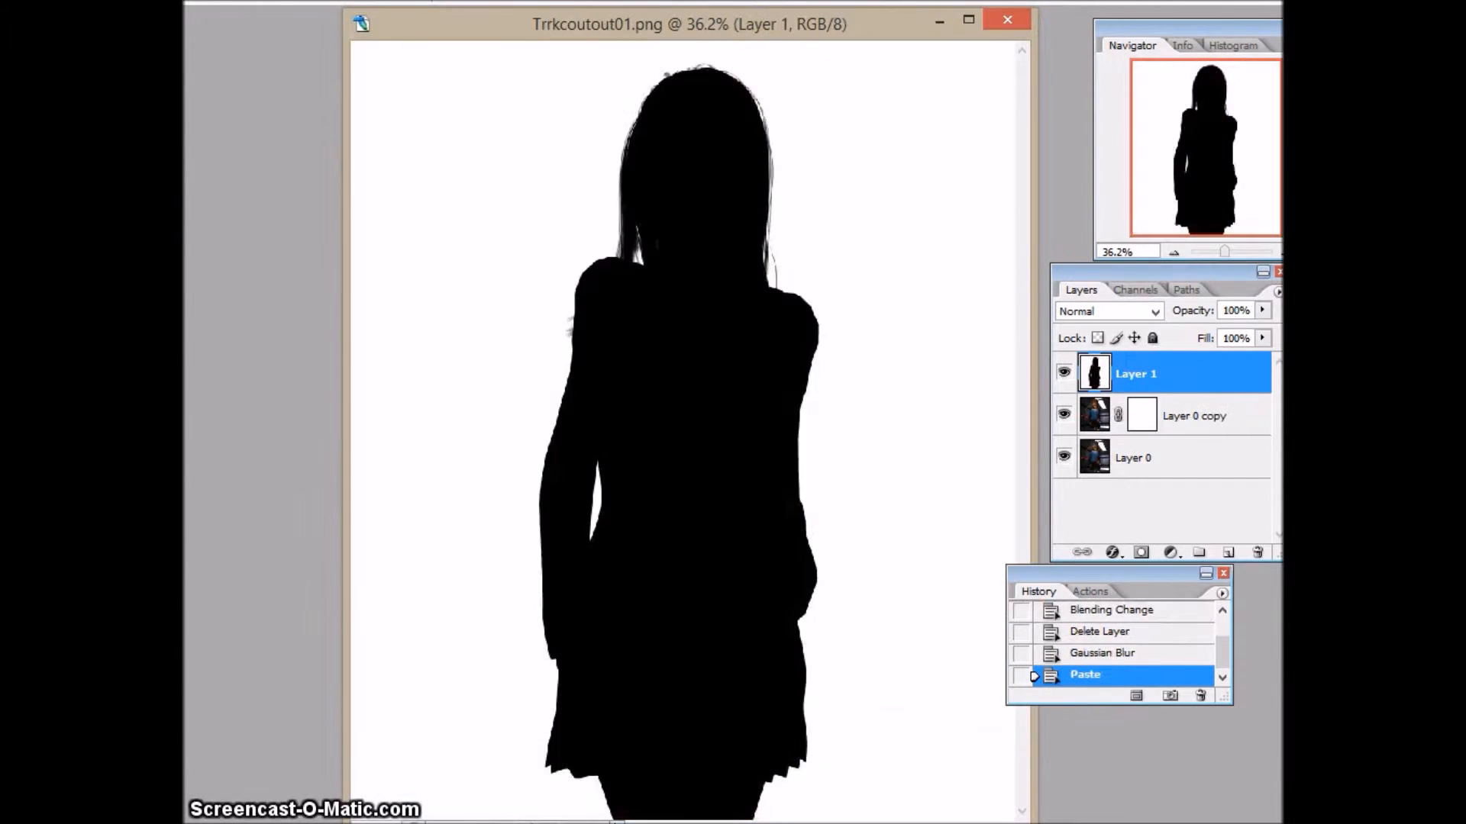
# - Fill the black silhouette's area with black on Layer 0 copy's mask, using Magic Wand and Similar, then hide Layer 1 and deselect
pyautogui.click(689, 333)
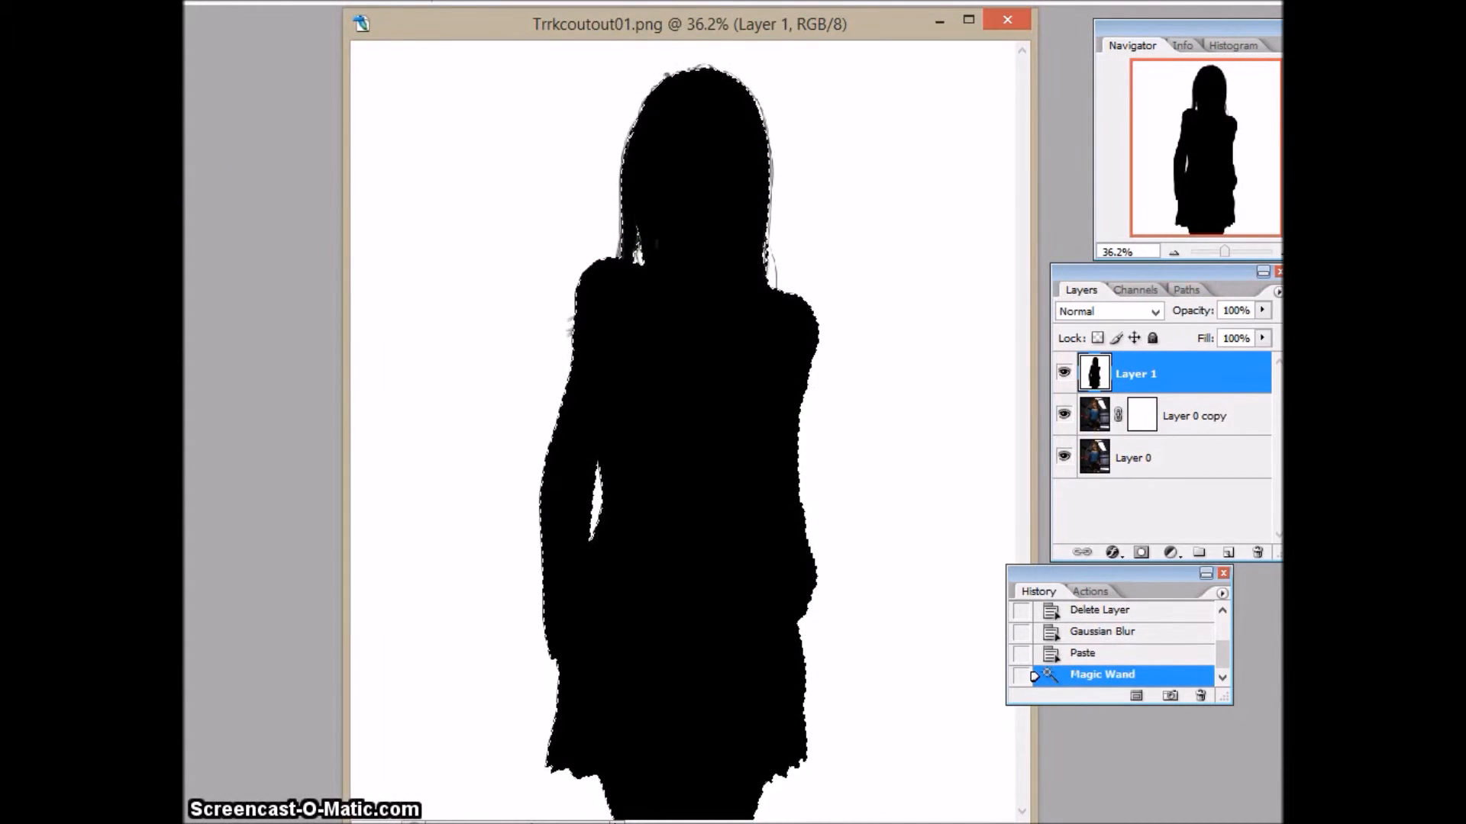
pyautogui.click(1144, 427)
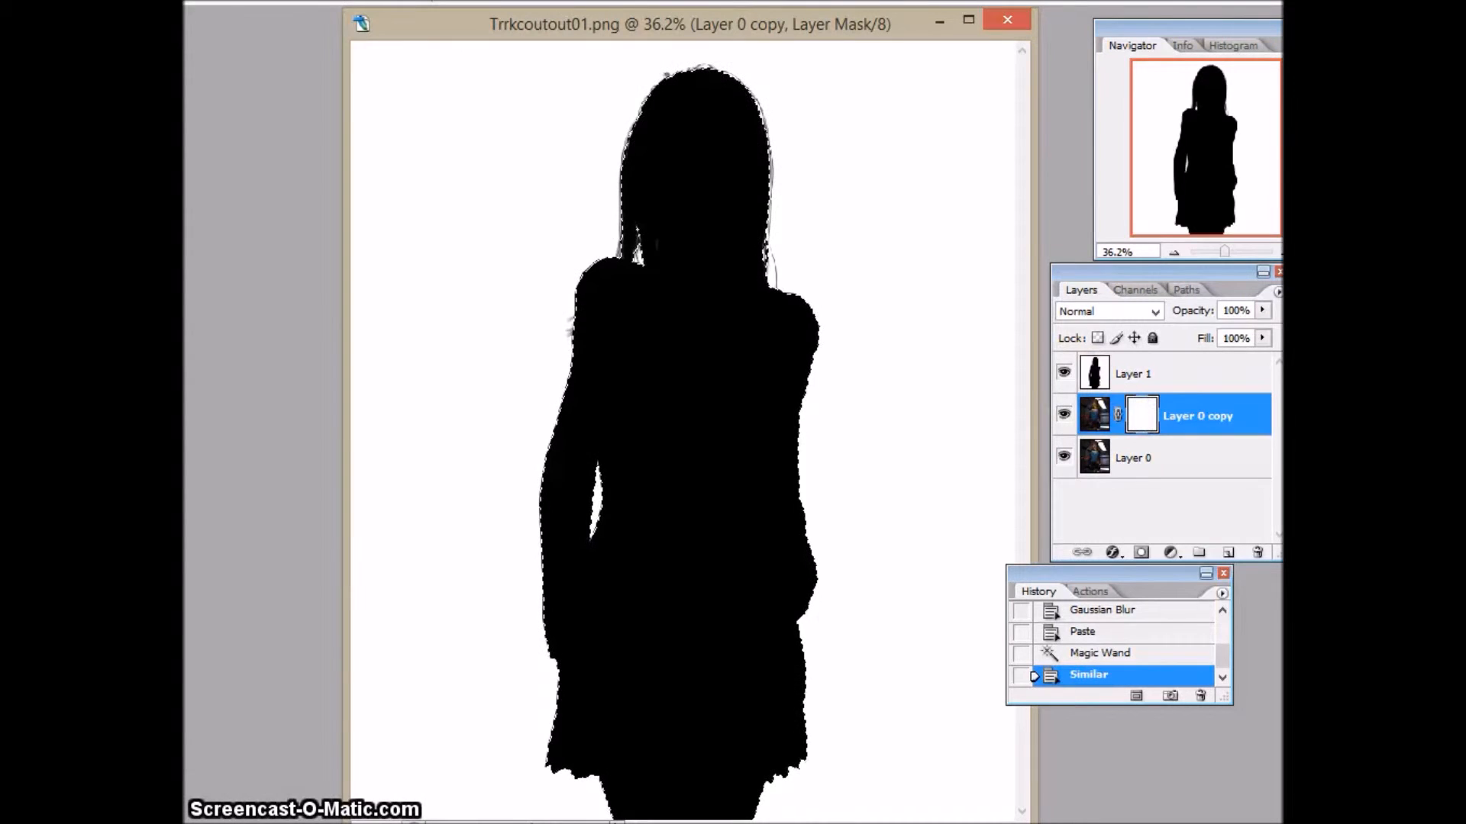
pyautogui.hotkey('shift', 'F5')
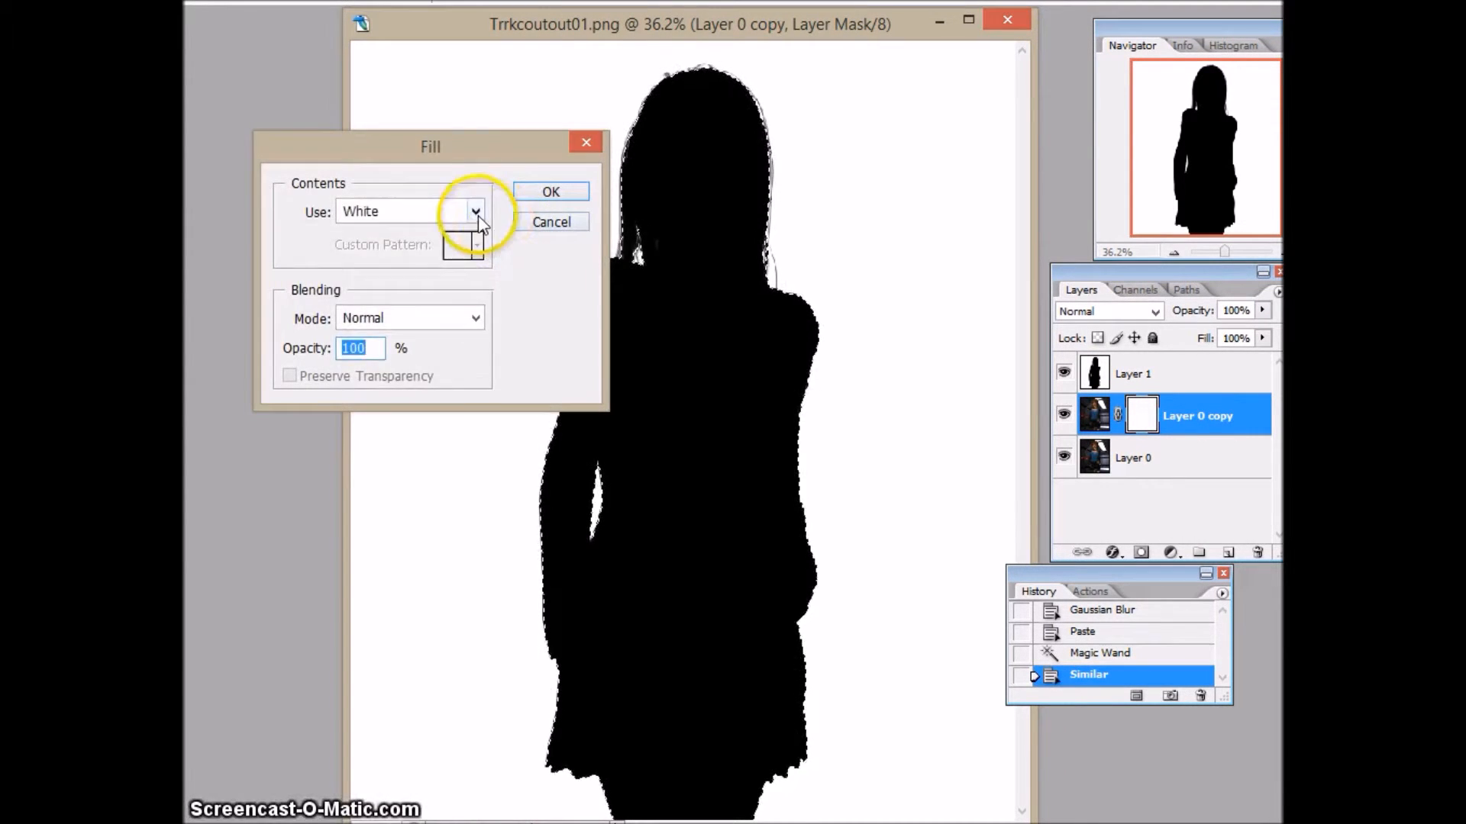
pyautogui.click(475, 214)
pyautogui.click(395, 357)
pyautogui.click(566, 195)
pyautogui.click(1079, 374)
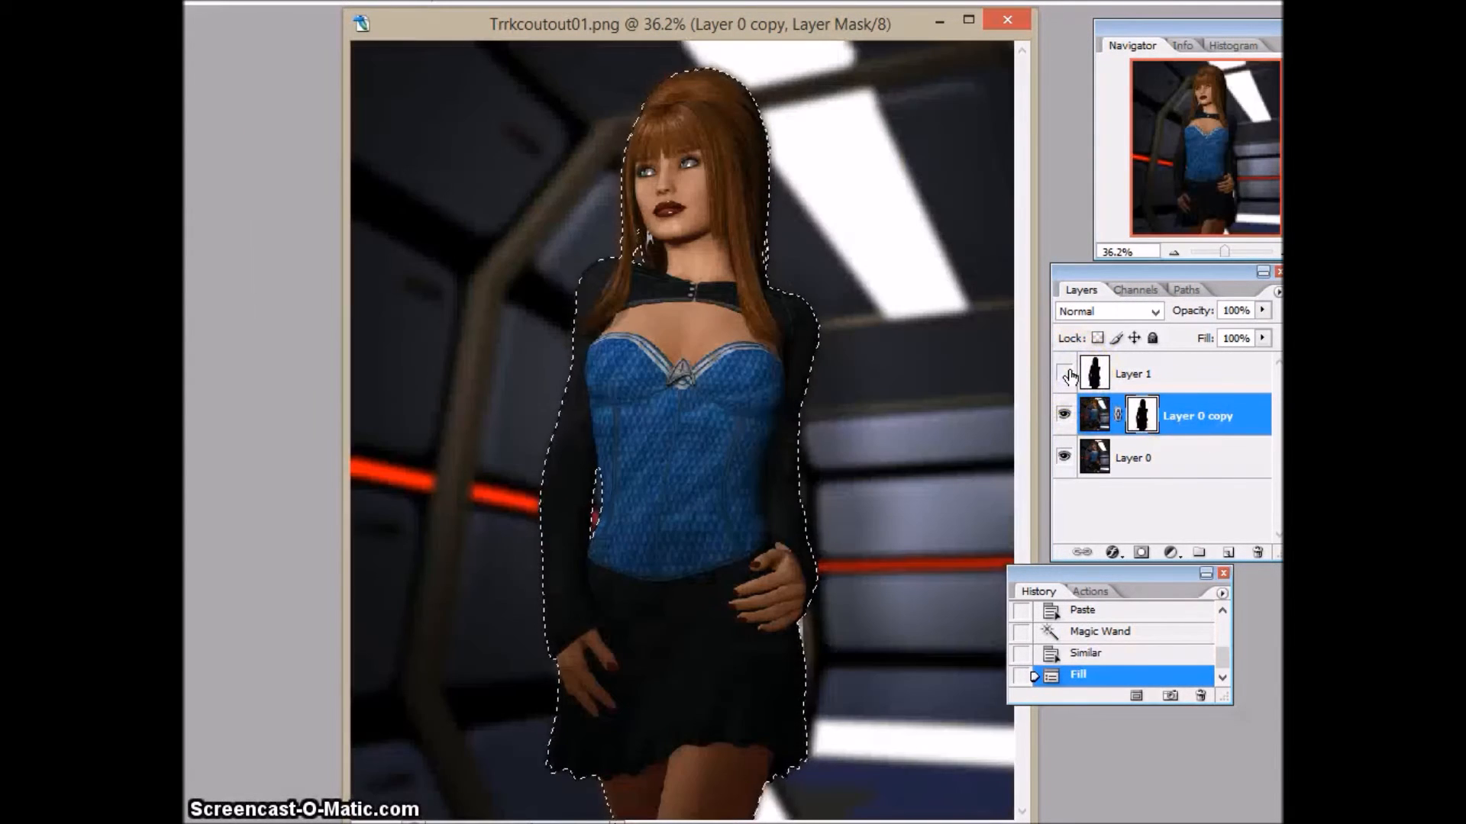
pyautogui.hotkey('ctrl', 'd')
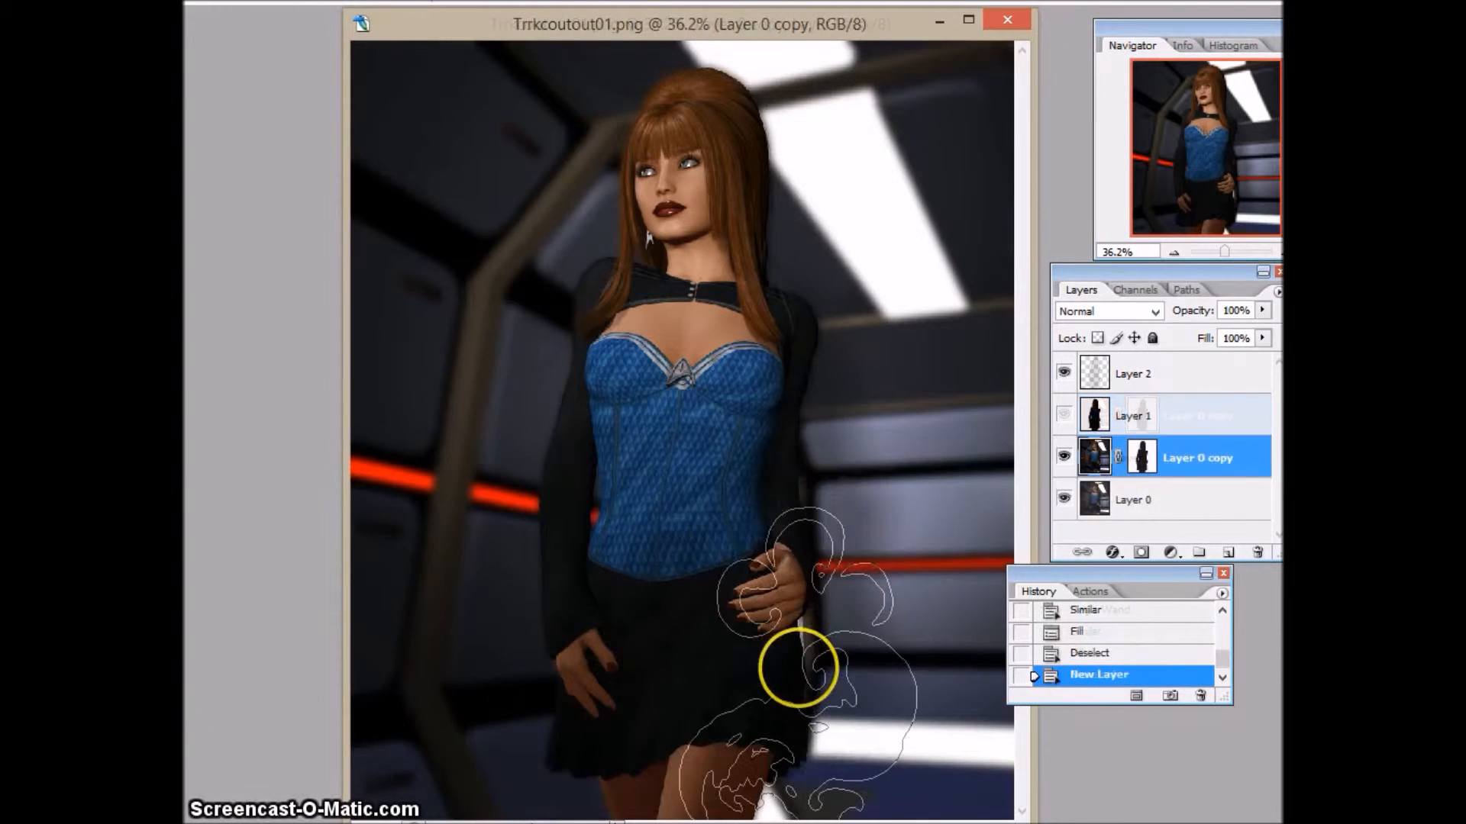
# - Stamp the swirling ornament brush on Layer 0 copy on both sides of the figure's skirt
pyautogui.click(800, 664)
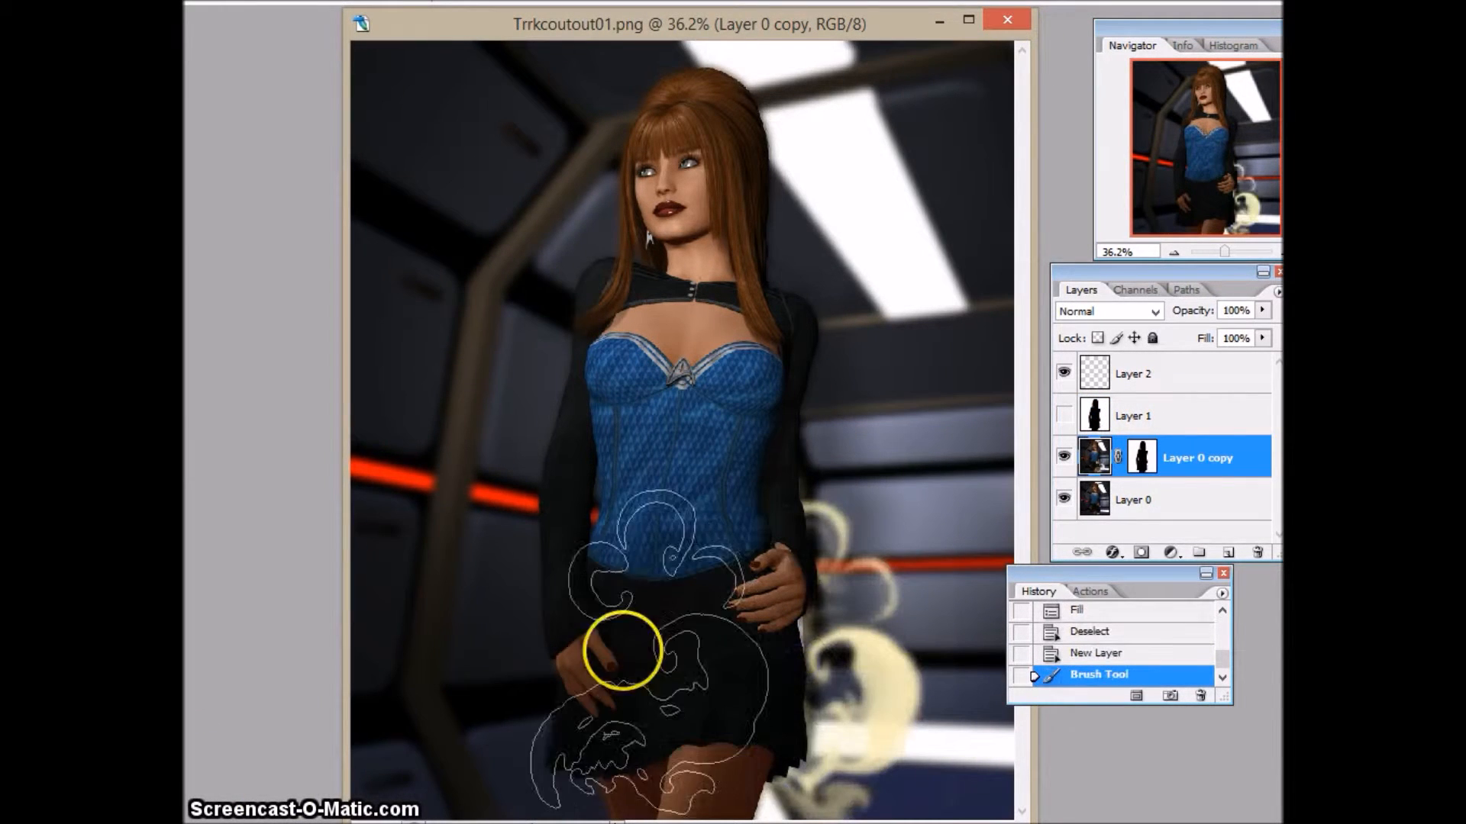
pyautogui.click(500, 674)
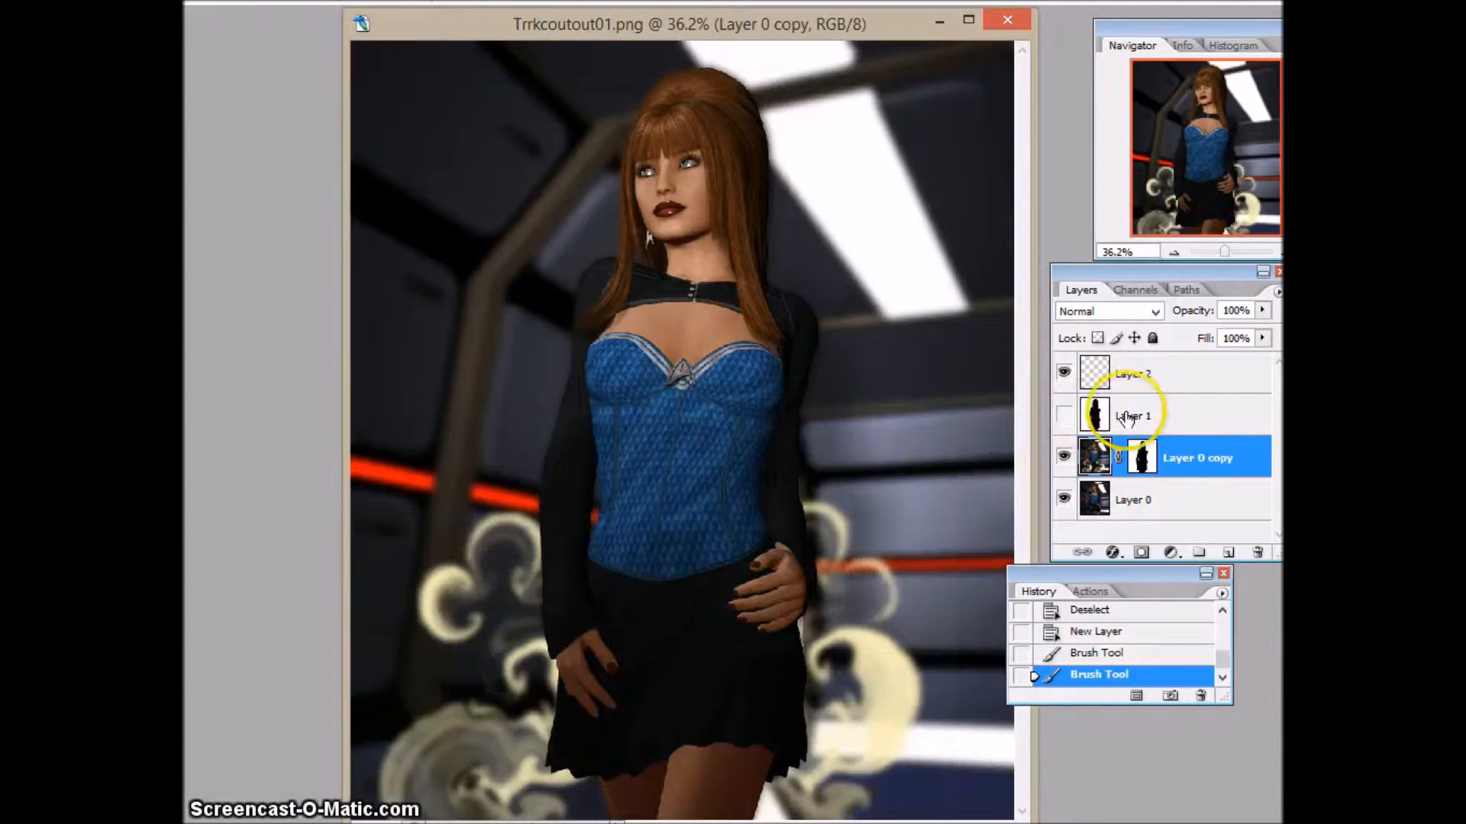
# - Make Layer 2 of Trrkcoutout01.png the active layer
pyautogui.click(1197, 380)
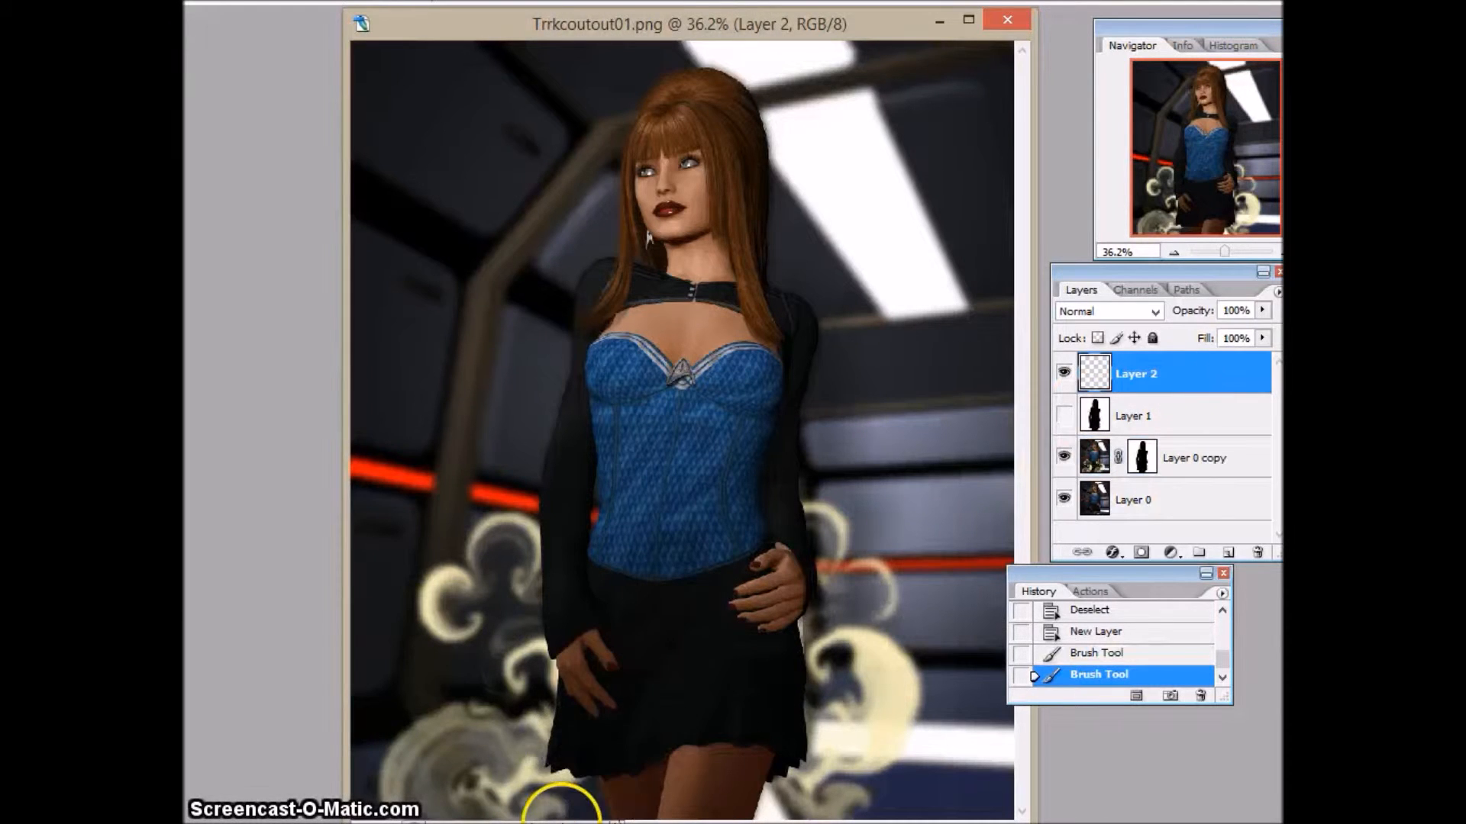
pyautogui.click(584, 809)
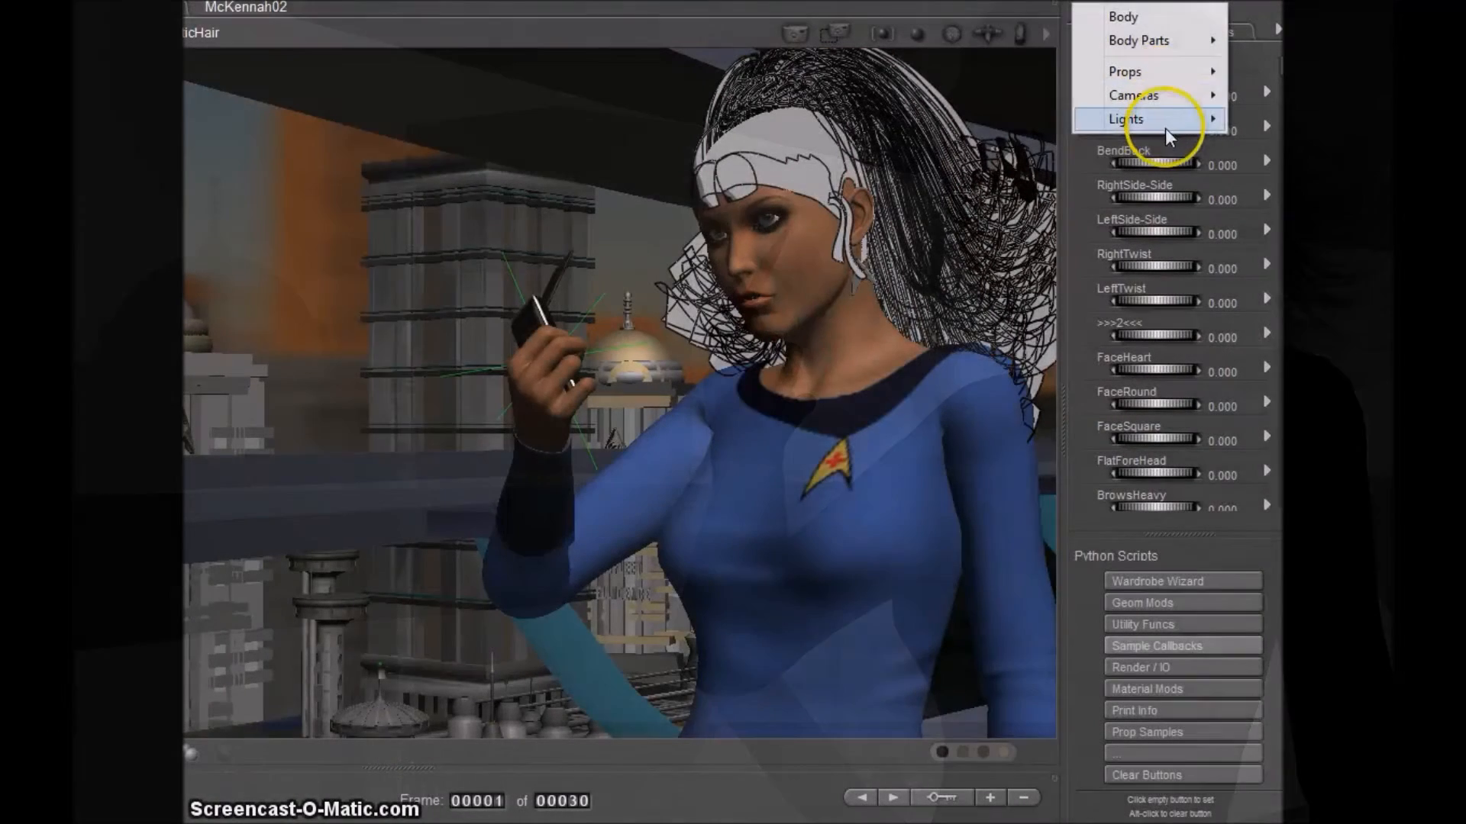
# - Switch to Poser, select the Sun light and turn it off together with its shadows
pyautogui.moveTo(1168, 122)
pyautogui.click(1054, 121)
pyautogui.click(1206, 32)
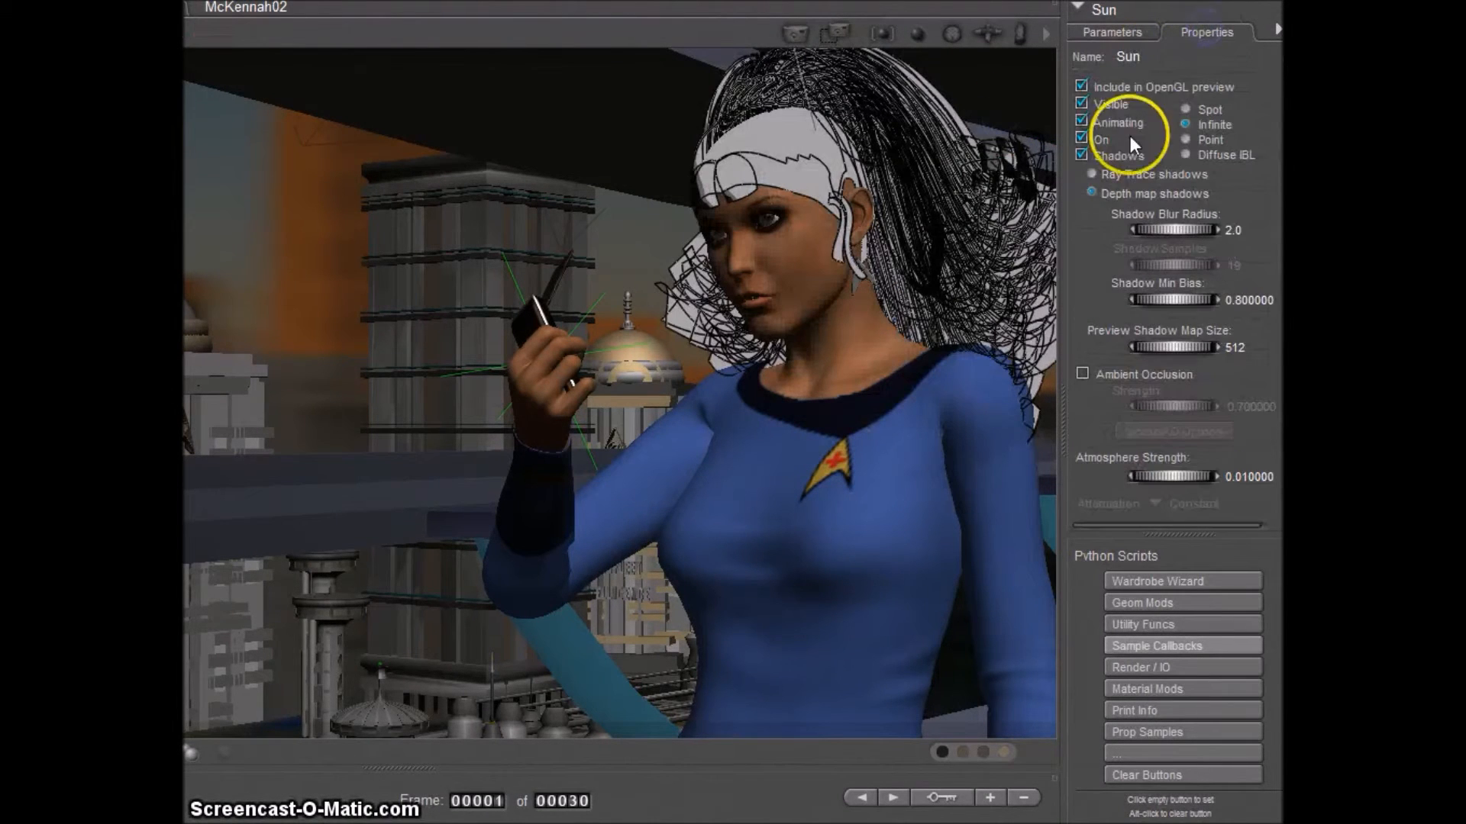
pyautogui.click(1081, 138)
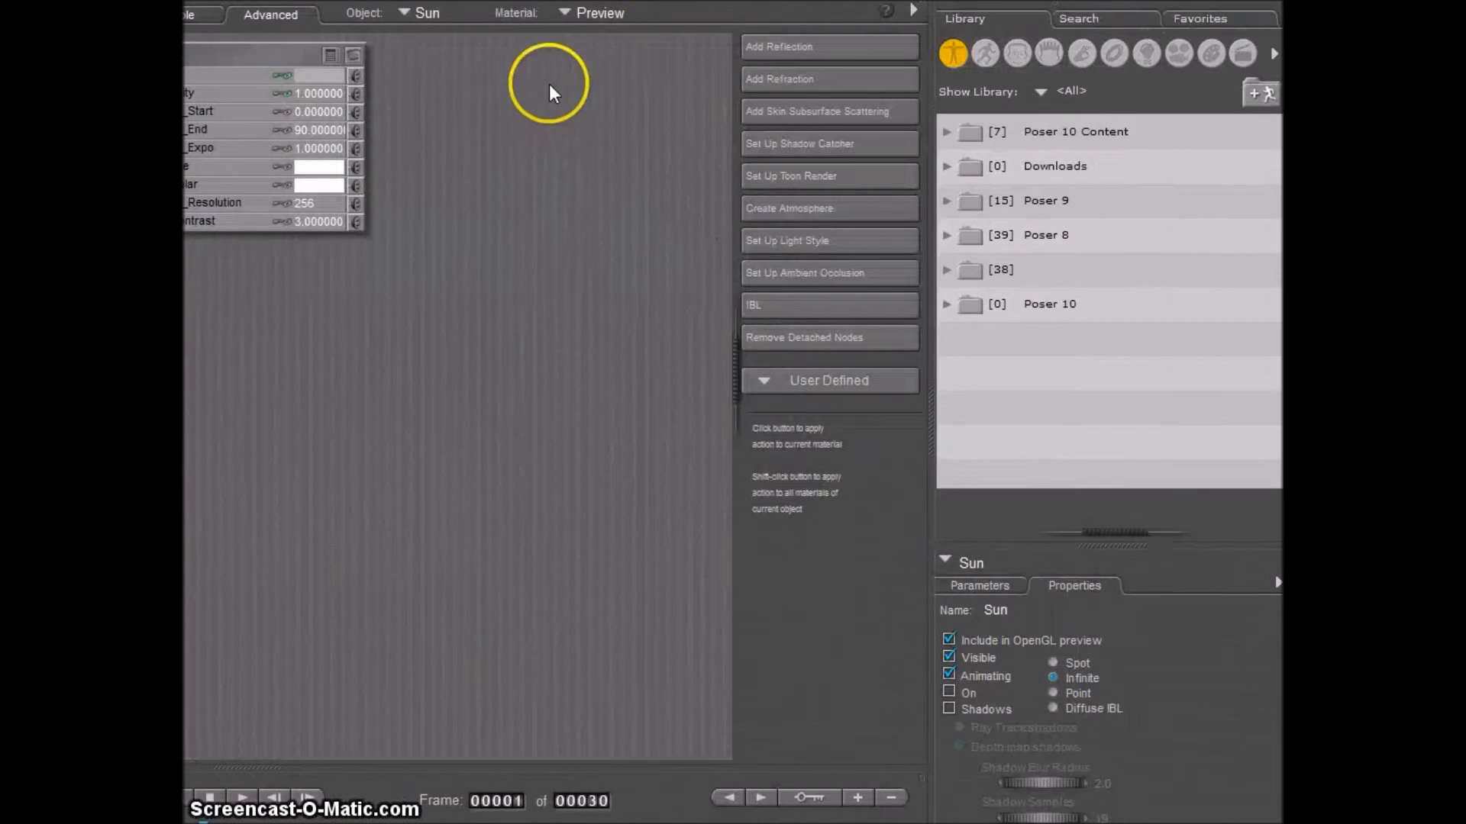
# - Turn on the Atmosphere's depth cue with a white cue color and render the scene with Firefly
pyautogui.click(425, 14)
pyautogui.click(501, 153)
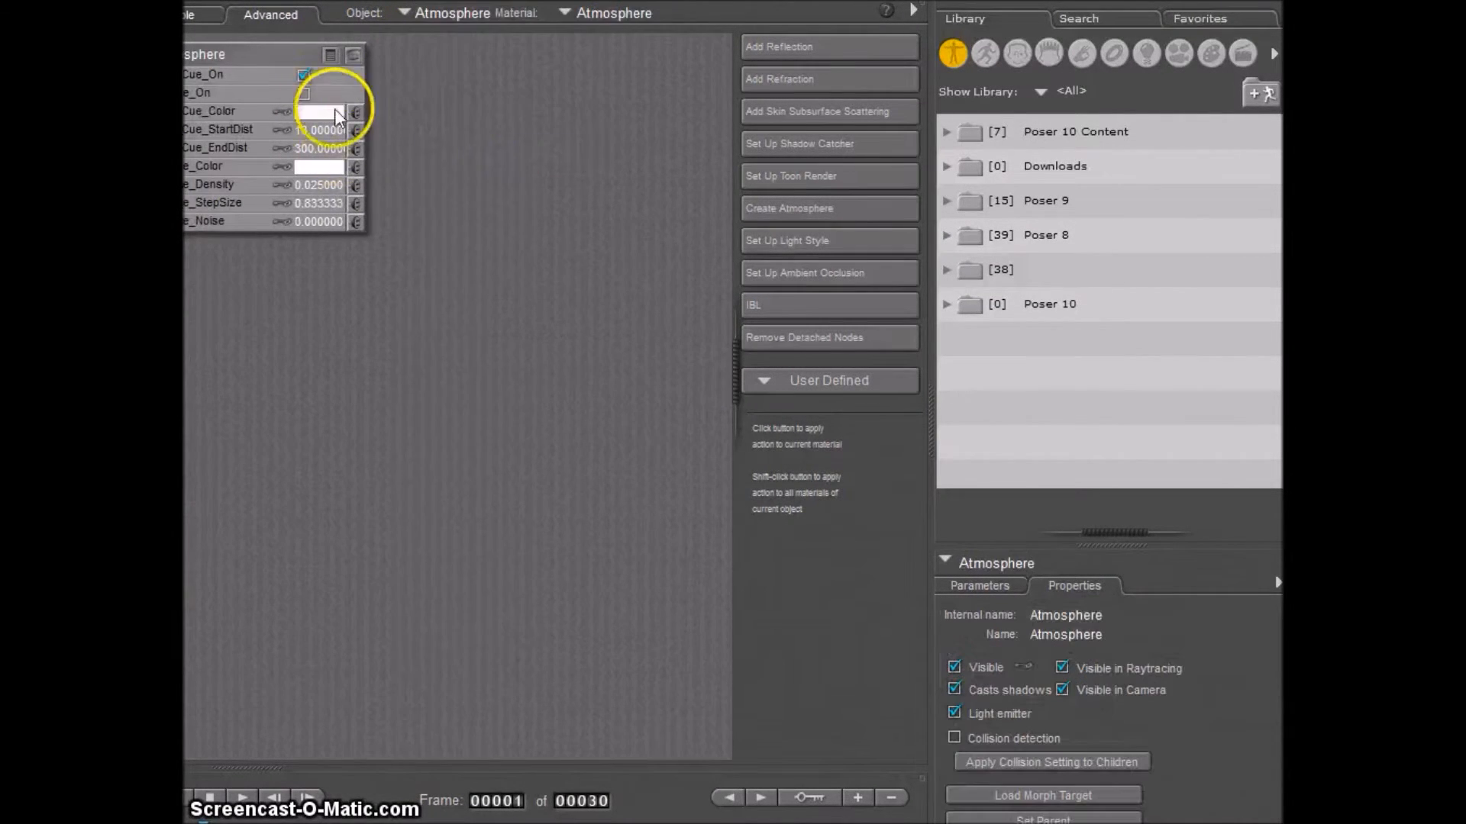
pyautogui.click(304, 76)
pyautogui.click(324, 113)
pyautogui.click(330, 143)
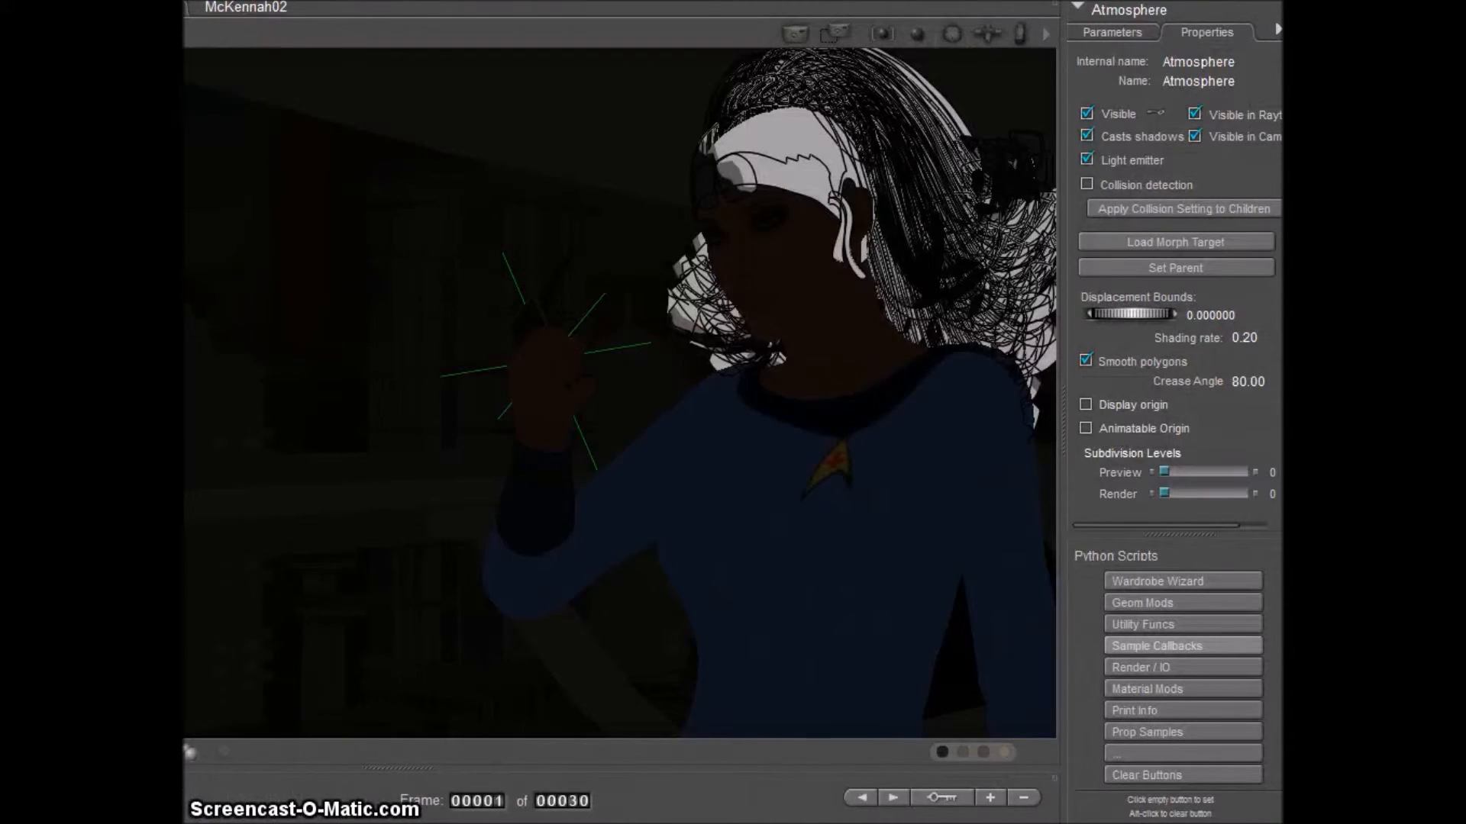
pyautogui.hotkey('ctrl', 'y')
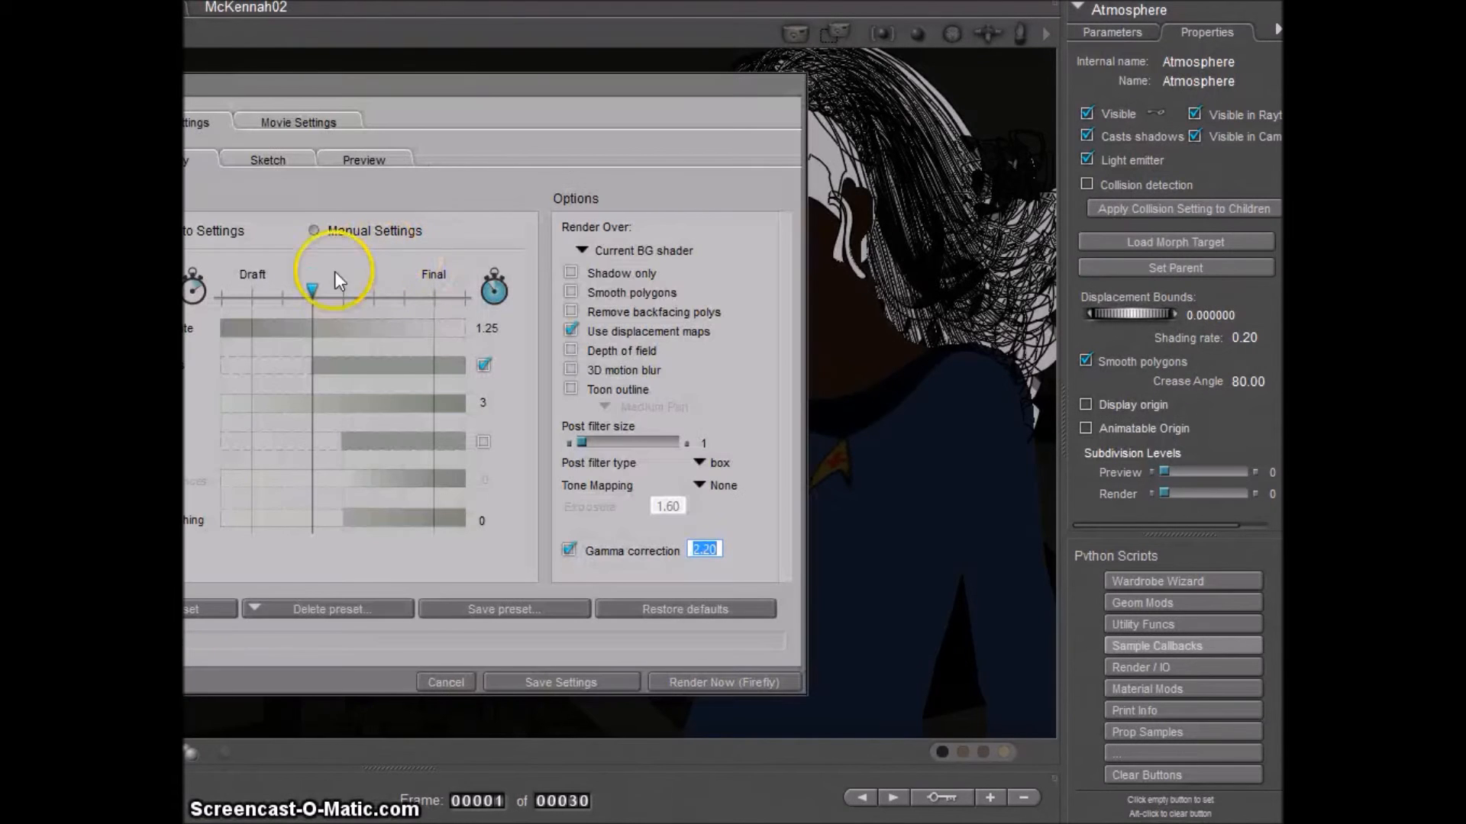
pyautogui.click(753, 680)
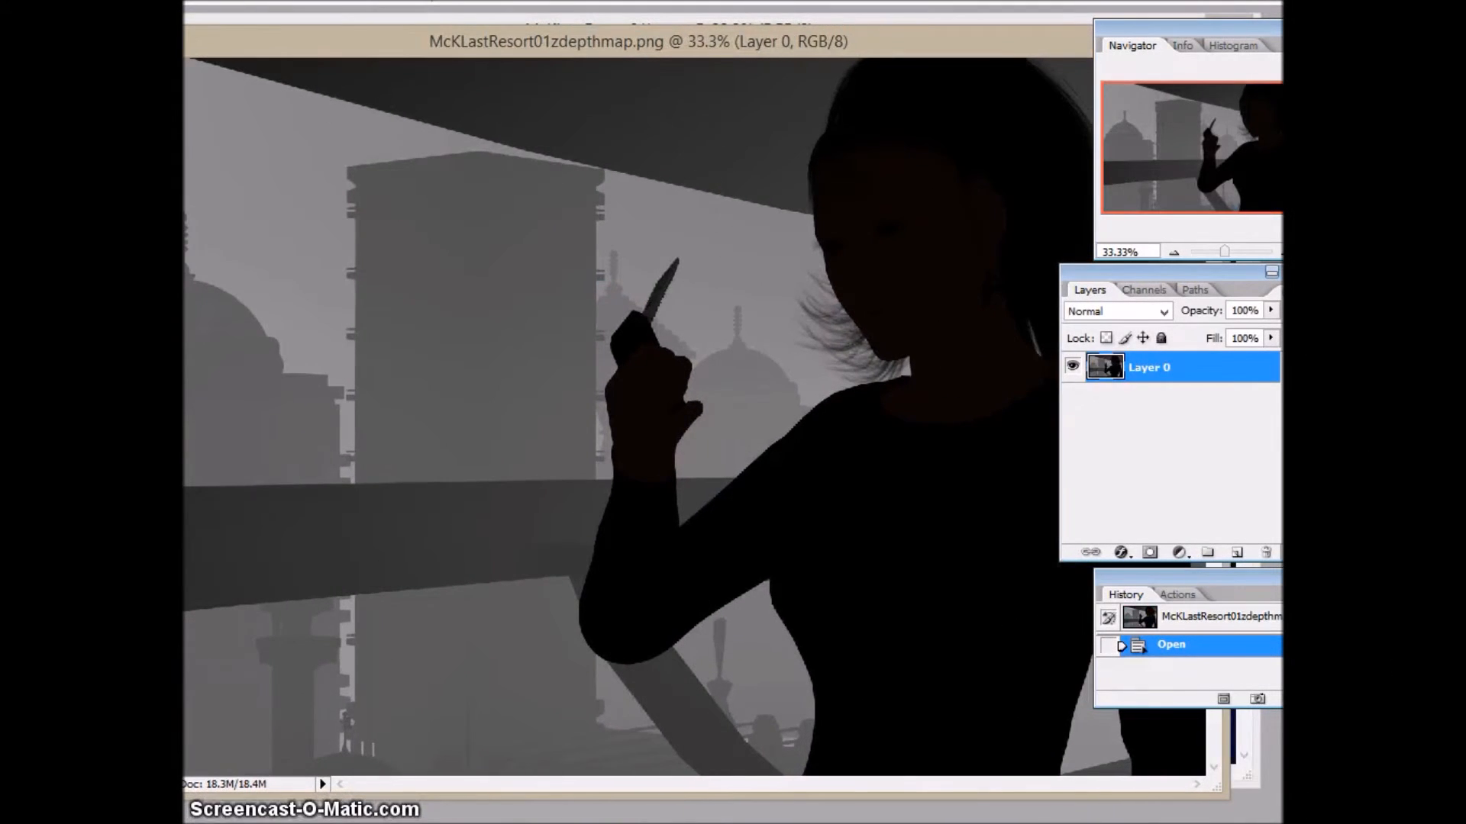
# - Switch to Photoshop, copy the entire McKLastResort01zdepthmap.png image and close that file
pyautogui.hotkey('ctrl', 'a')
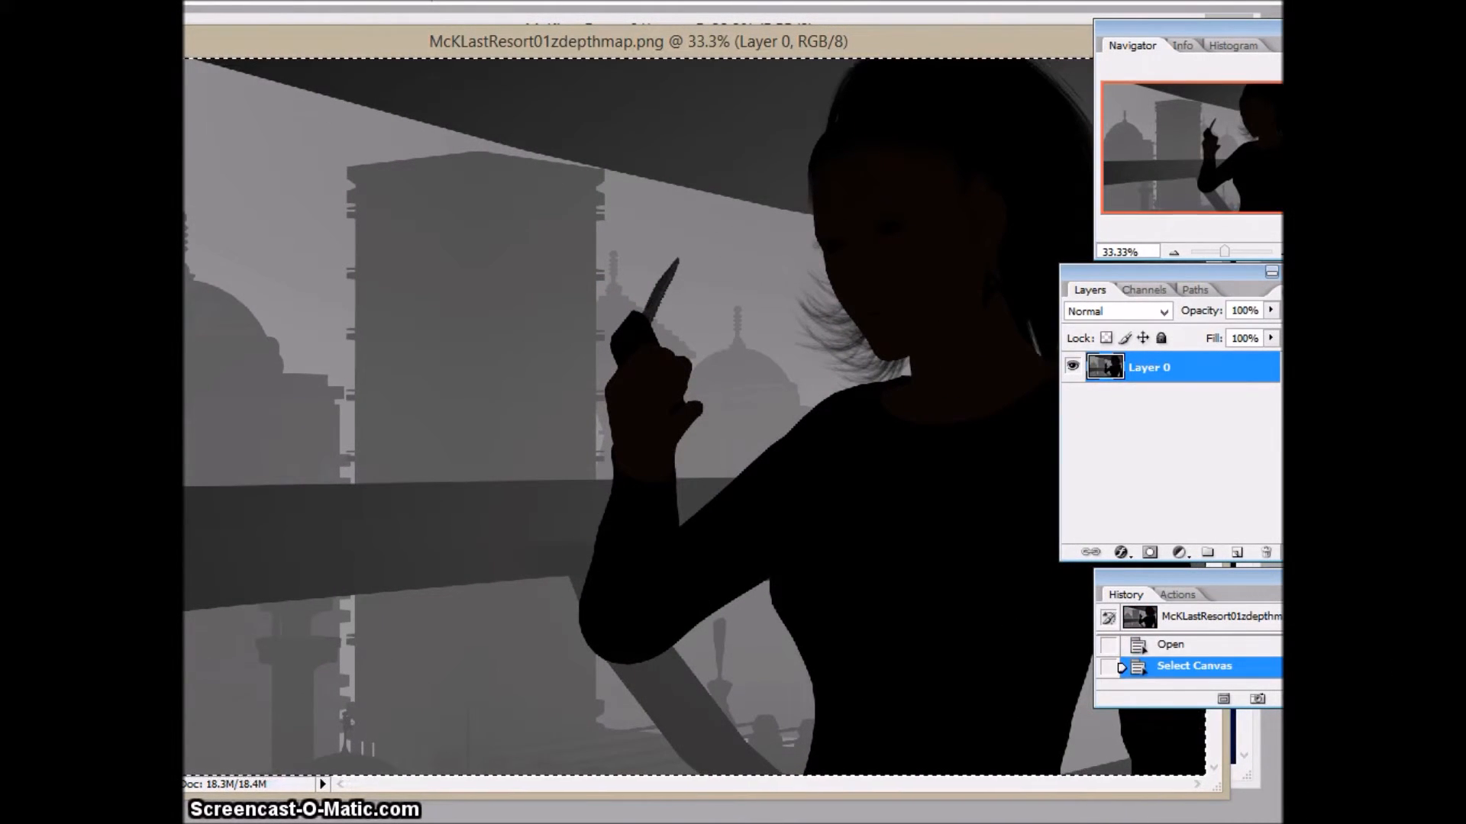
pyautogui.doubleClick(724, 40)
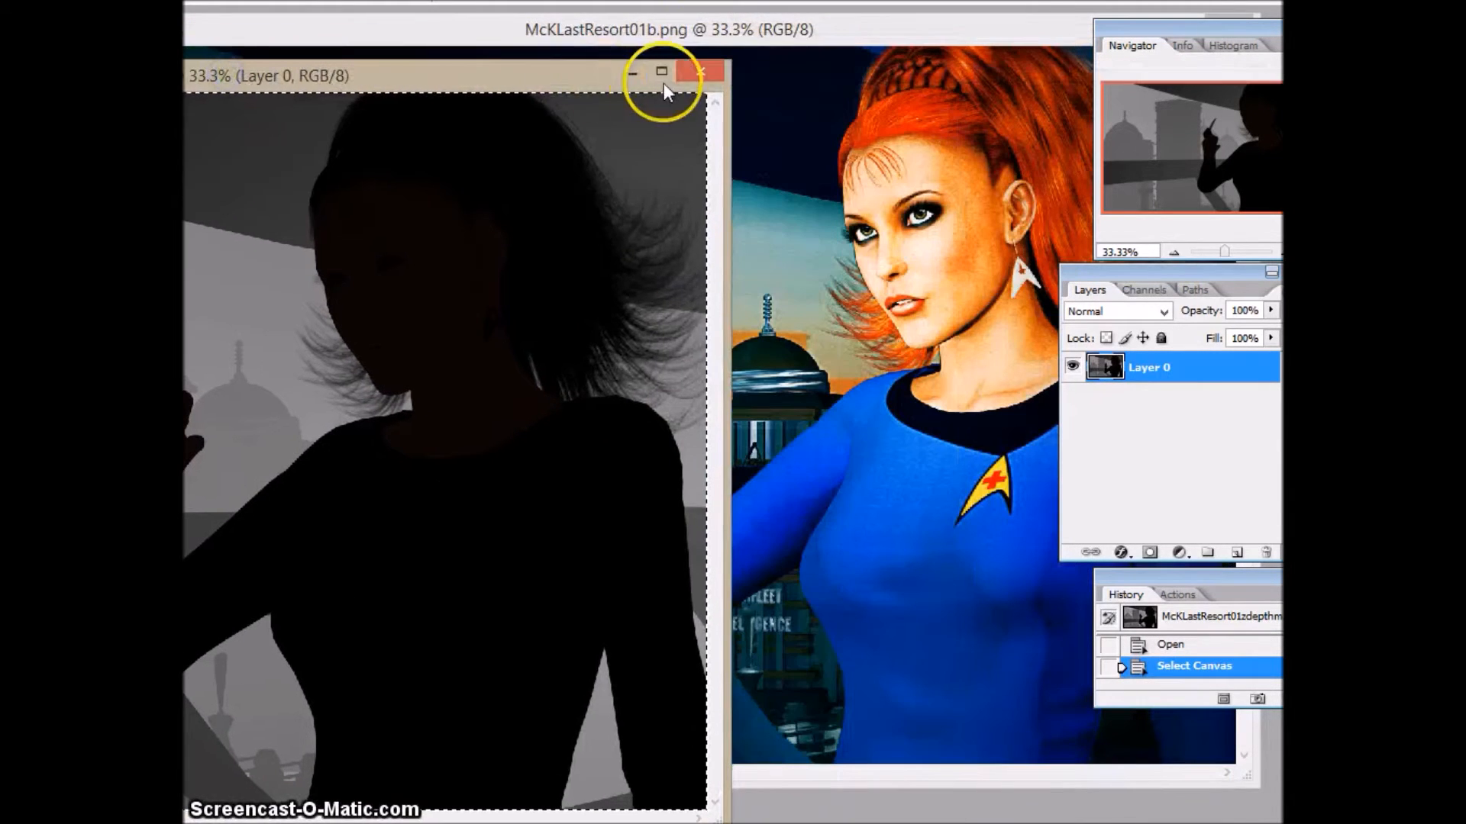
pyautogui.click(704, 71)
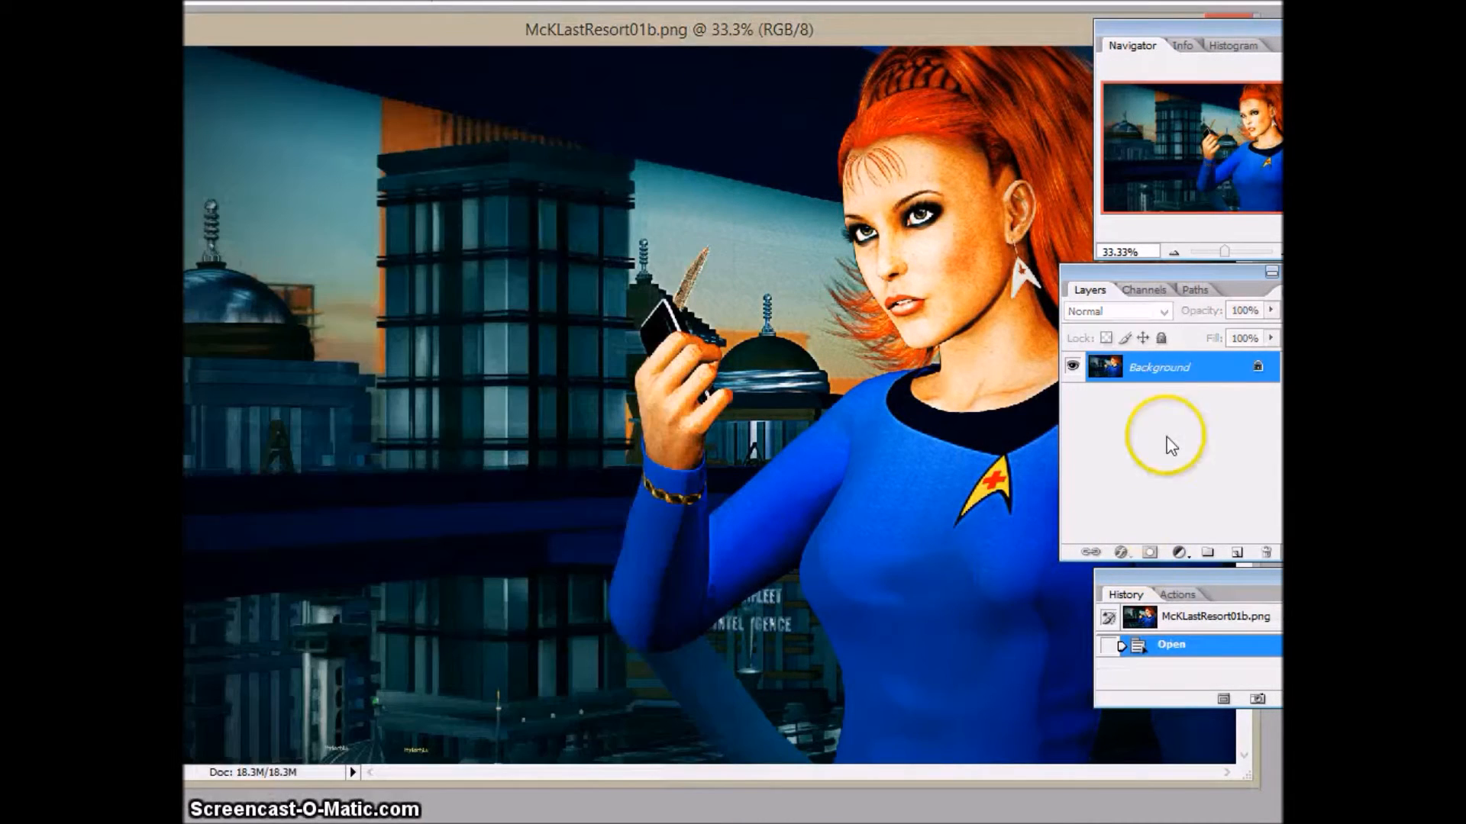
# - Create a new alpha channel in McKLastResort01b.png and paste the copied depth map into it
pyautogui.click(1159, 288)
pyautogui.moveTo(1173, 283); pyautogui.dragTo(1089, 285)
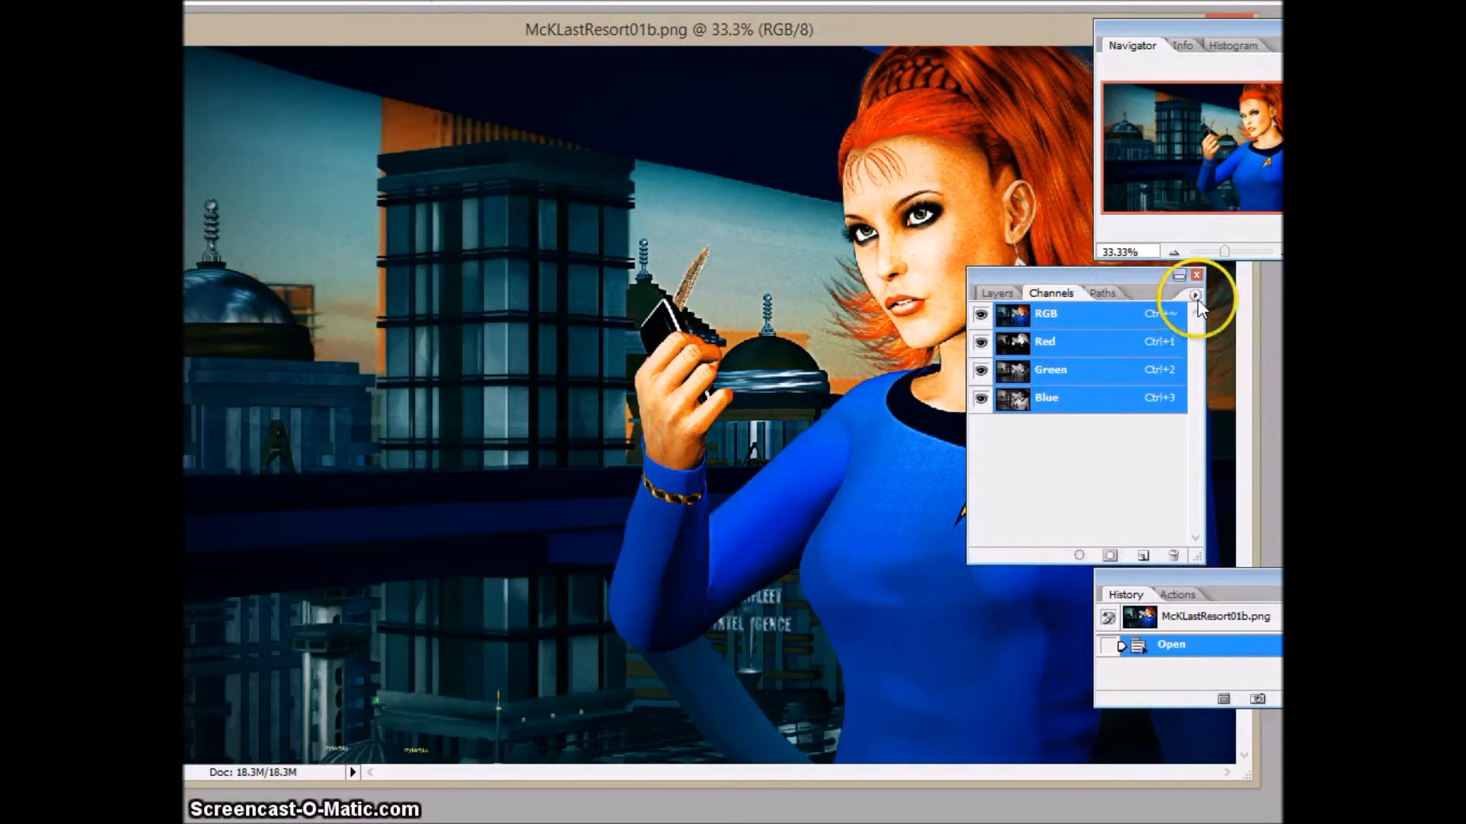
pyautogui.click(1195, 295)
pyautogui.click(1188, 347)
pyautogui.click(576, 191)
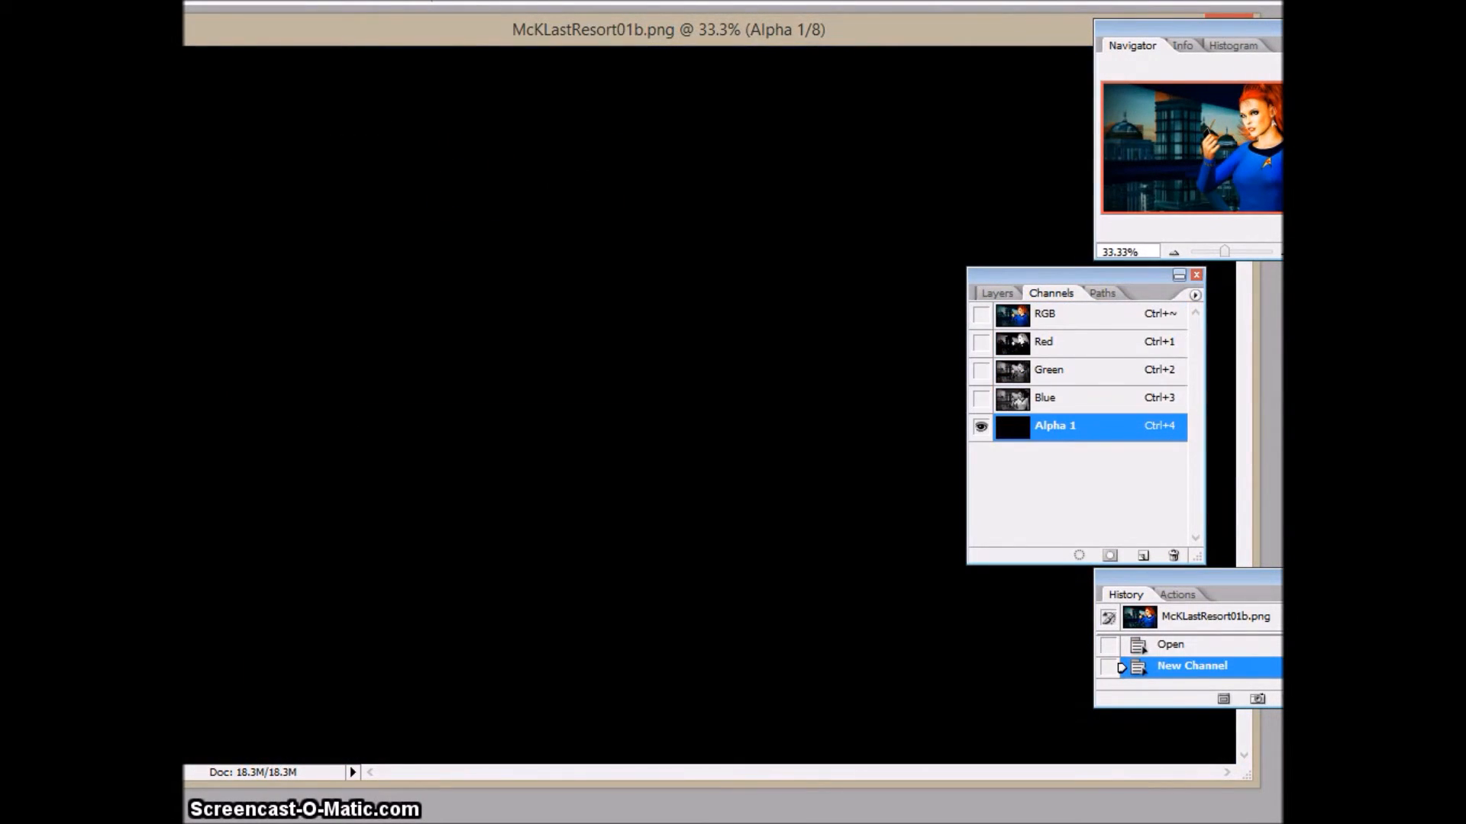
pyautogui.hotkey('ctrl', 'v')
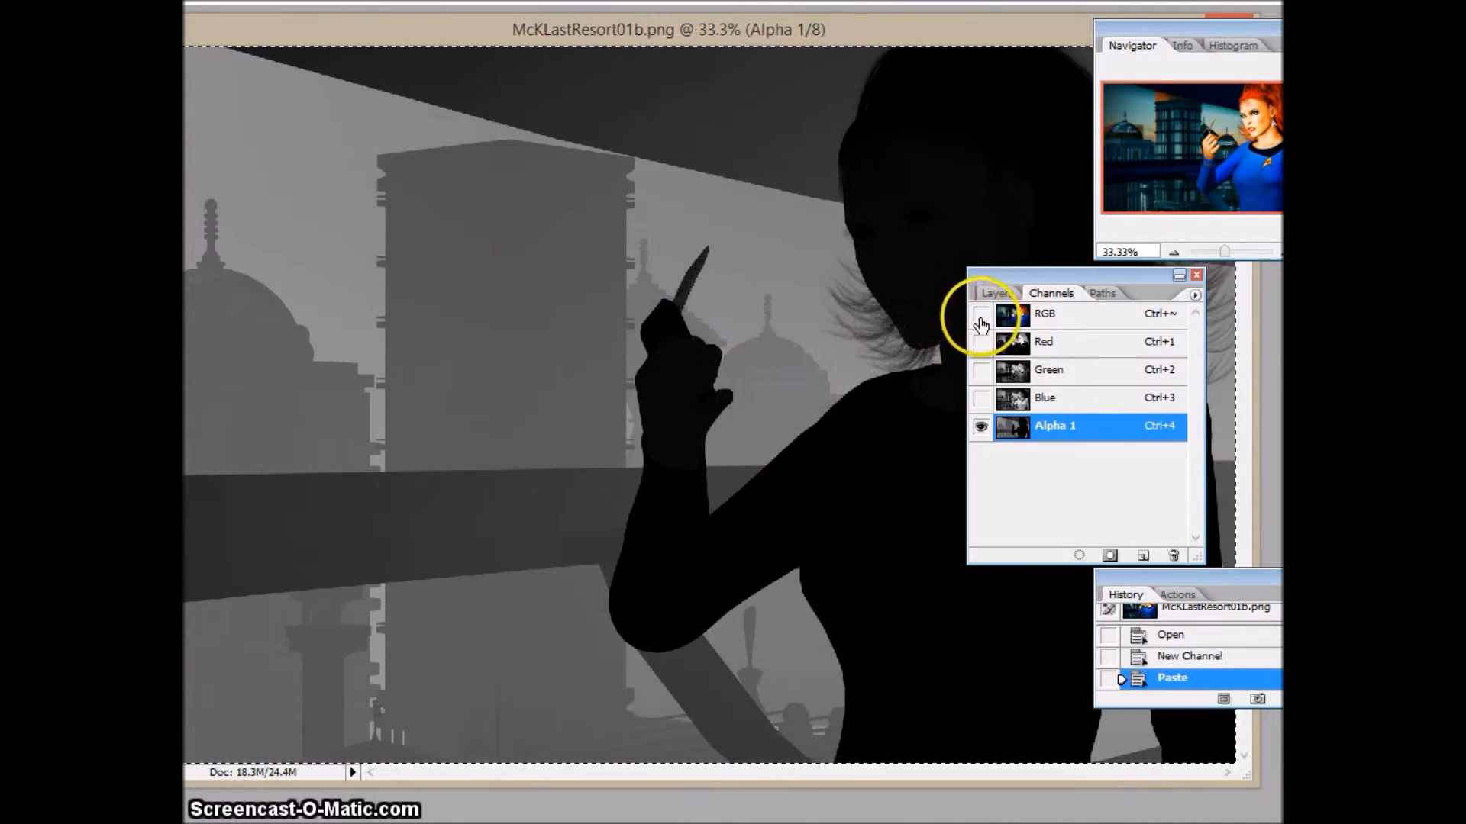
# - Show the RGB channels instead of Alpha 1 and duplicate the Background layer as Background copy
pyautogui.click(981, 314)
pyautogui.click(981, 426)
pyautogui.click(996, 293)
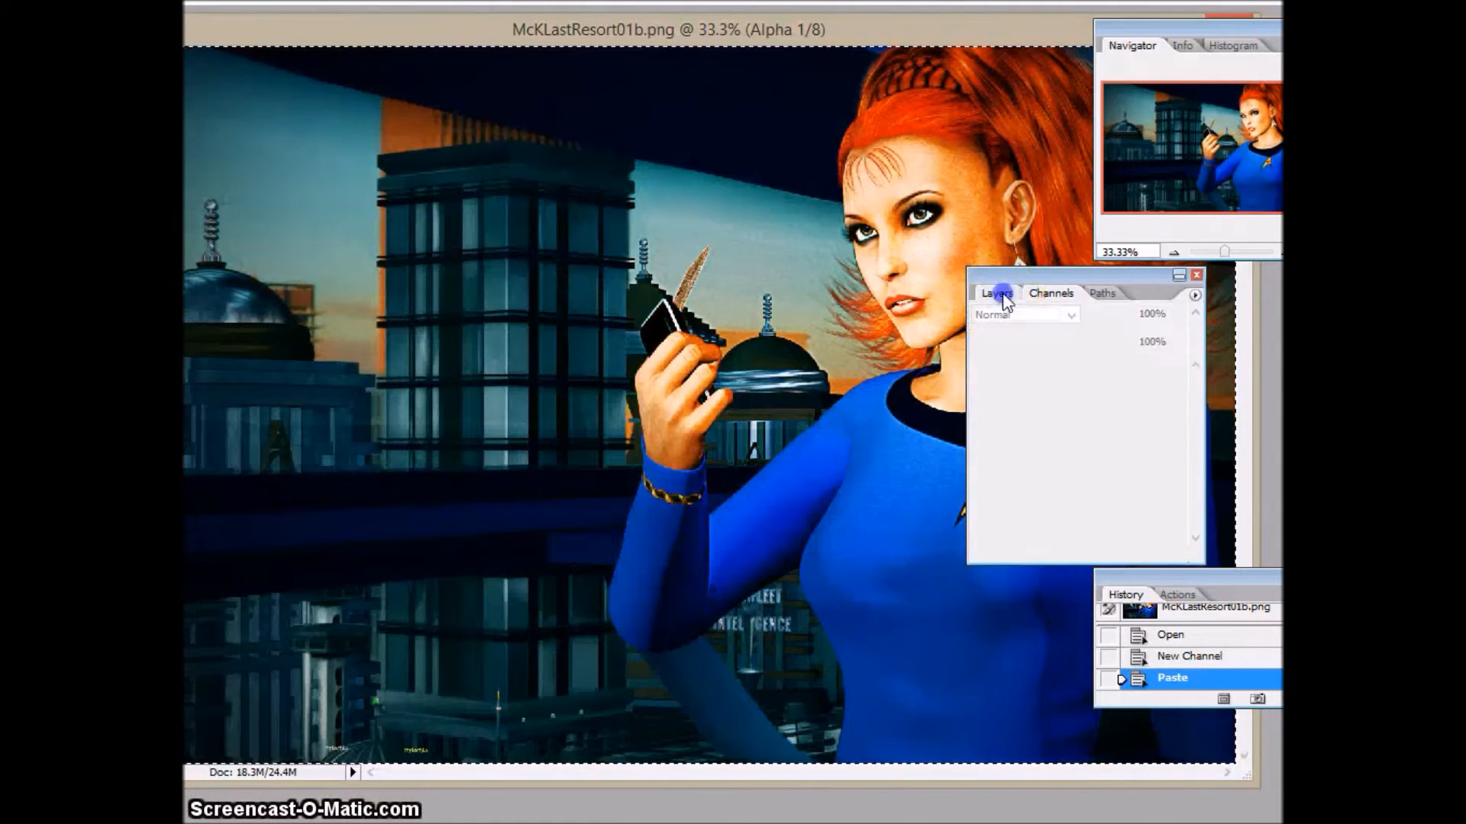
pyautogui.click(1195, 295)
pyautogui.click(1141, 360)
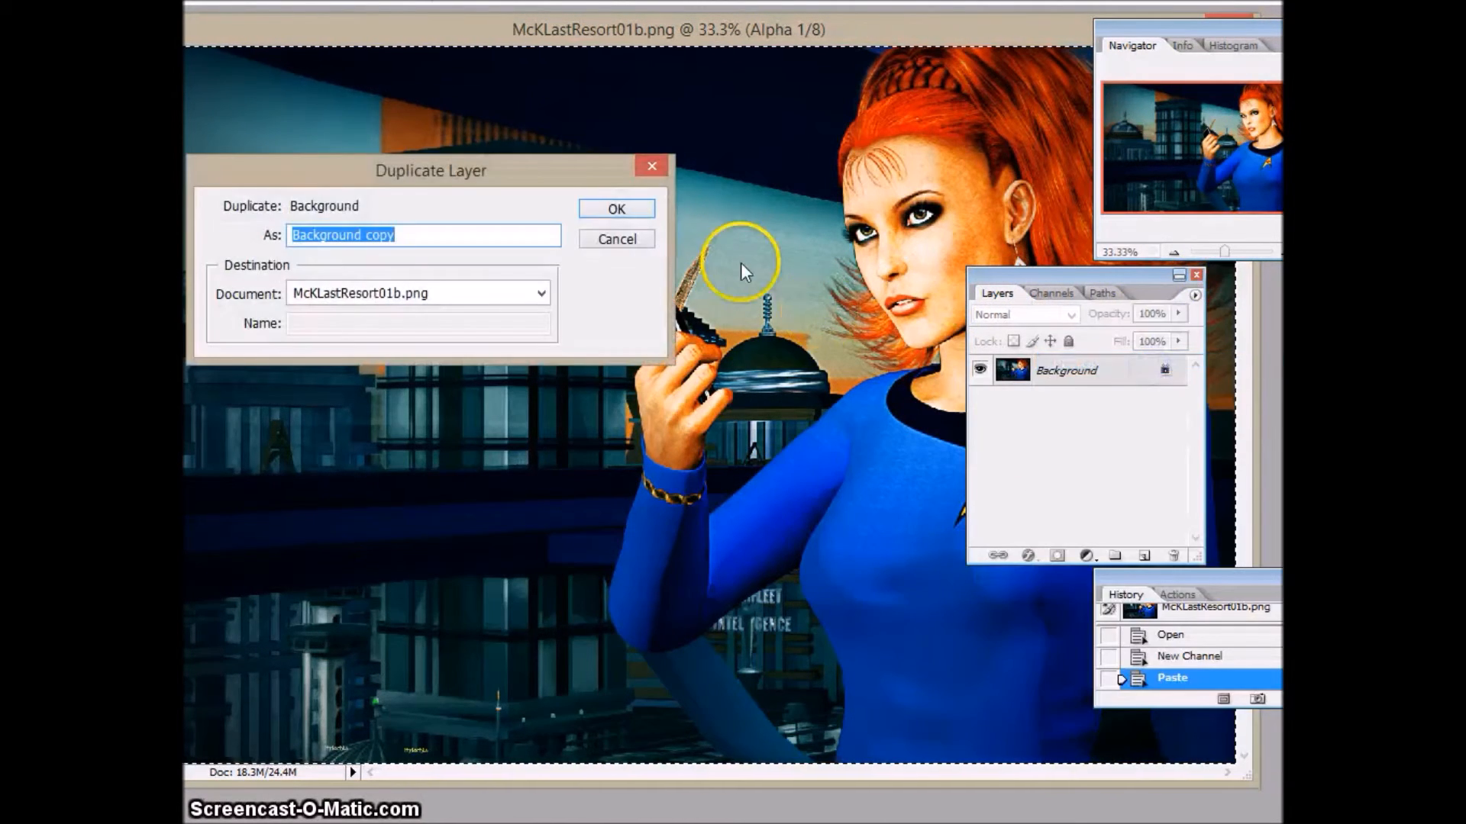
pyautogui.click(616, 209)
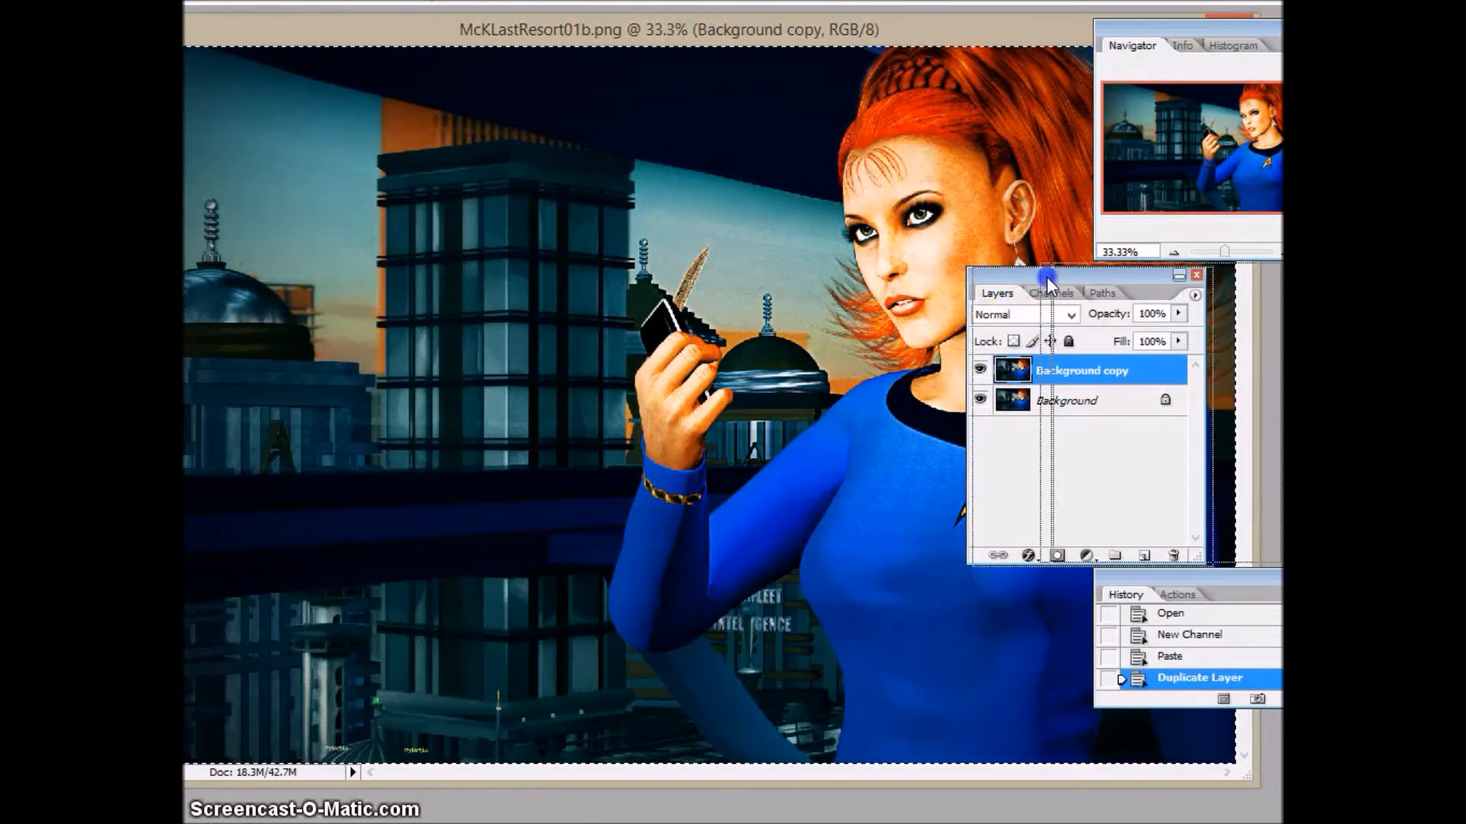
pyautogui.moveTo(1047, 276); pyautogui.dragTo(1134, 273)
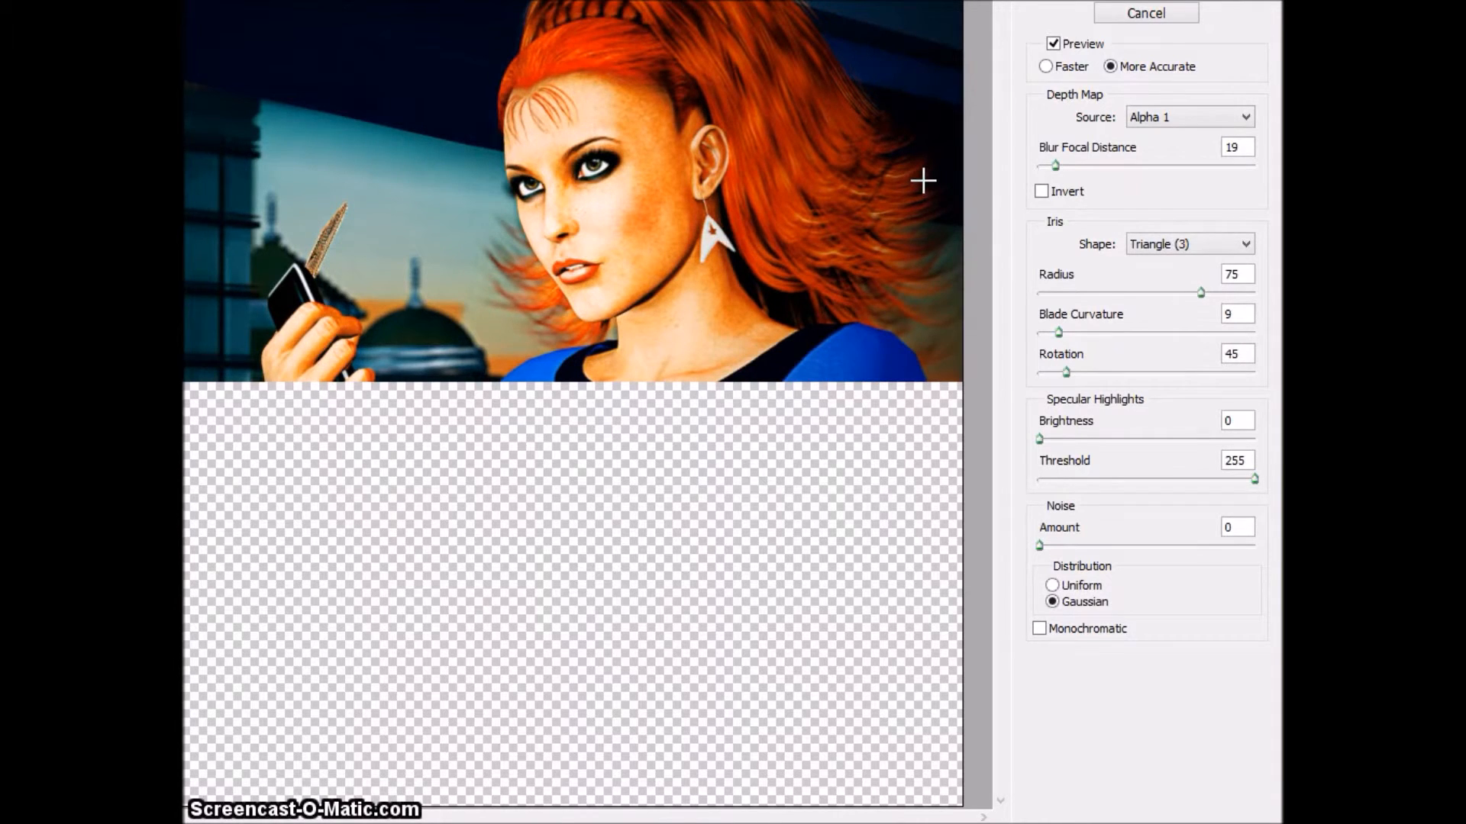
# - Apply Lens Blur to Background copy with Alpha 1 as depth source, focusing on the figure, using a Heptagon (7) iris and radius 75
pyautogui.click(893, 336)
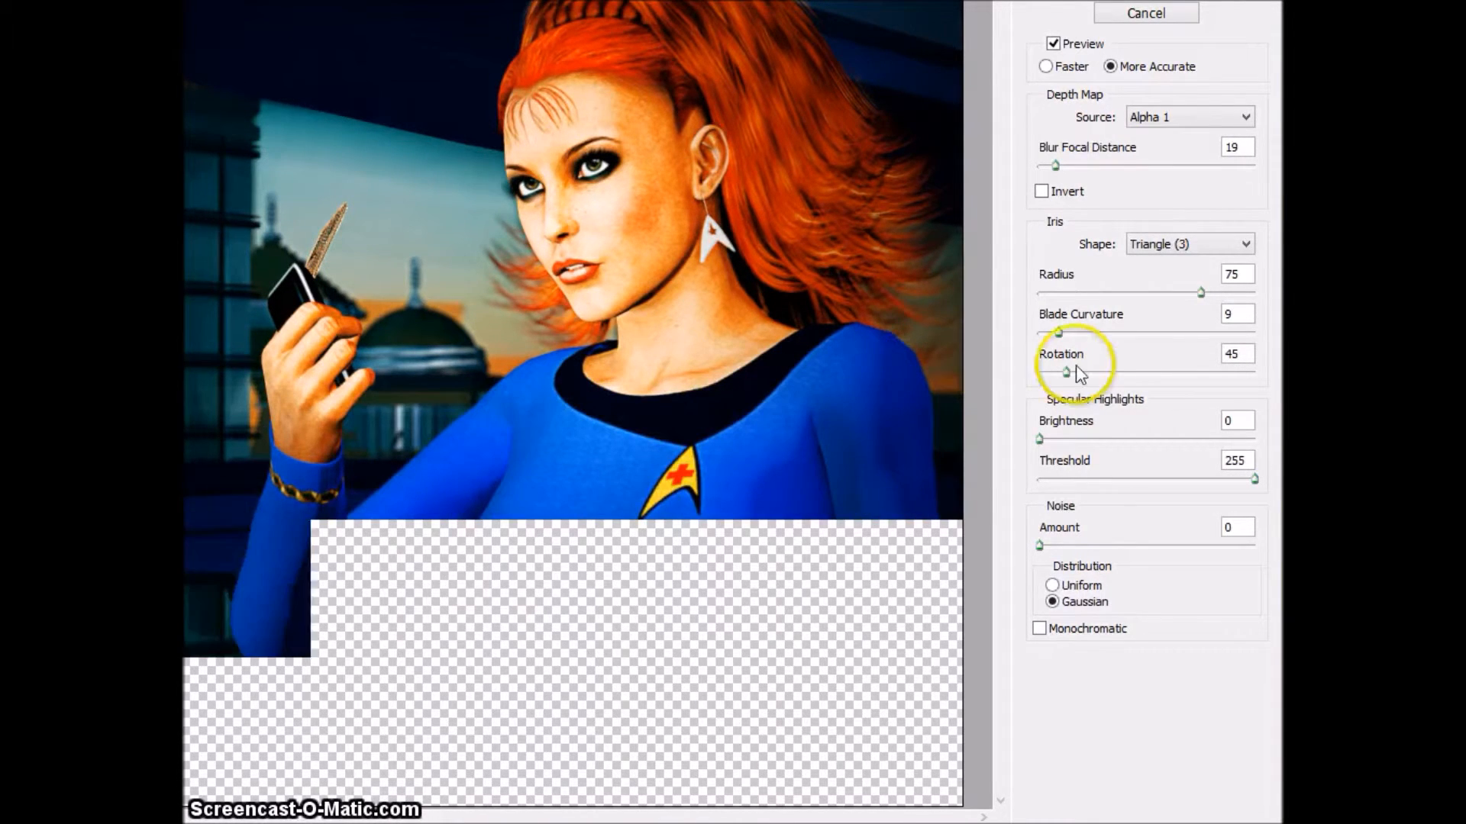
pyautogui.click(1250, 245)
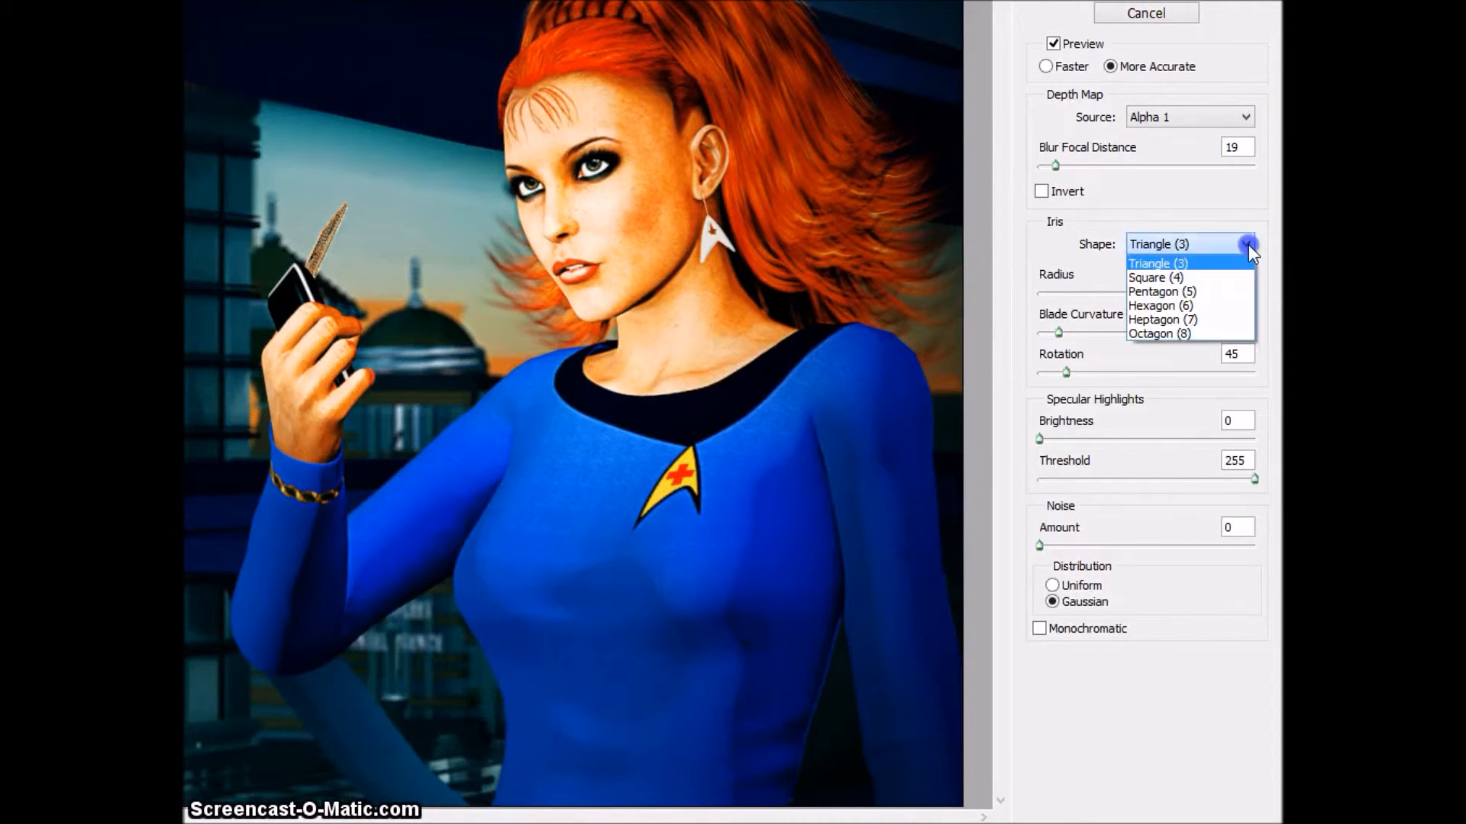
pyautogui.click(1214, 319)
pyautogui.moveTo(1201, 295); pyautogui.dragTo(1195, 299)
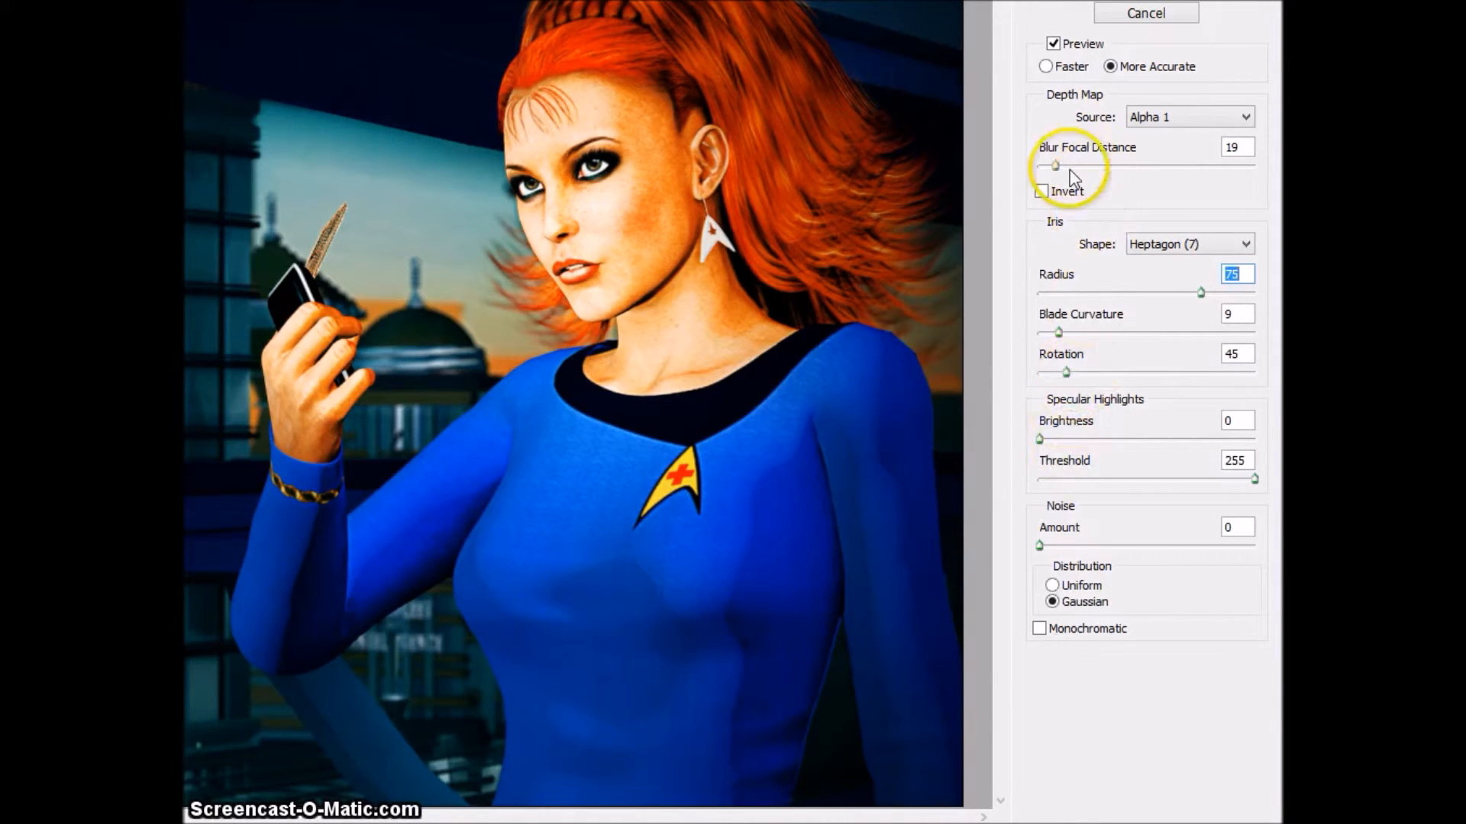
pyautogui.click(1041, 192)
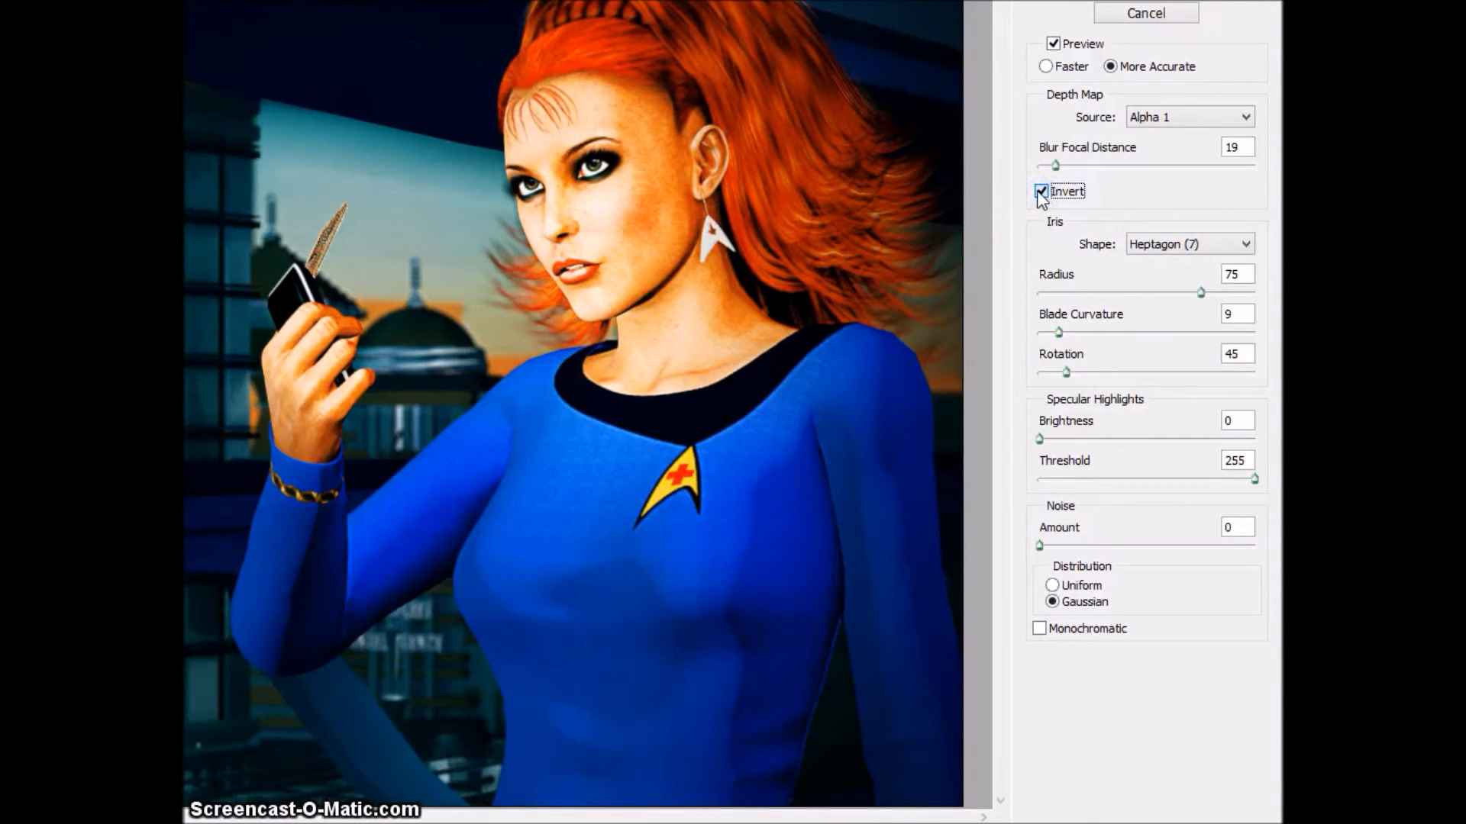
pyautogui.click(1041, 191)
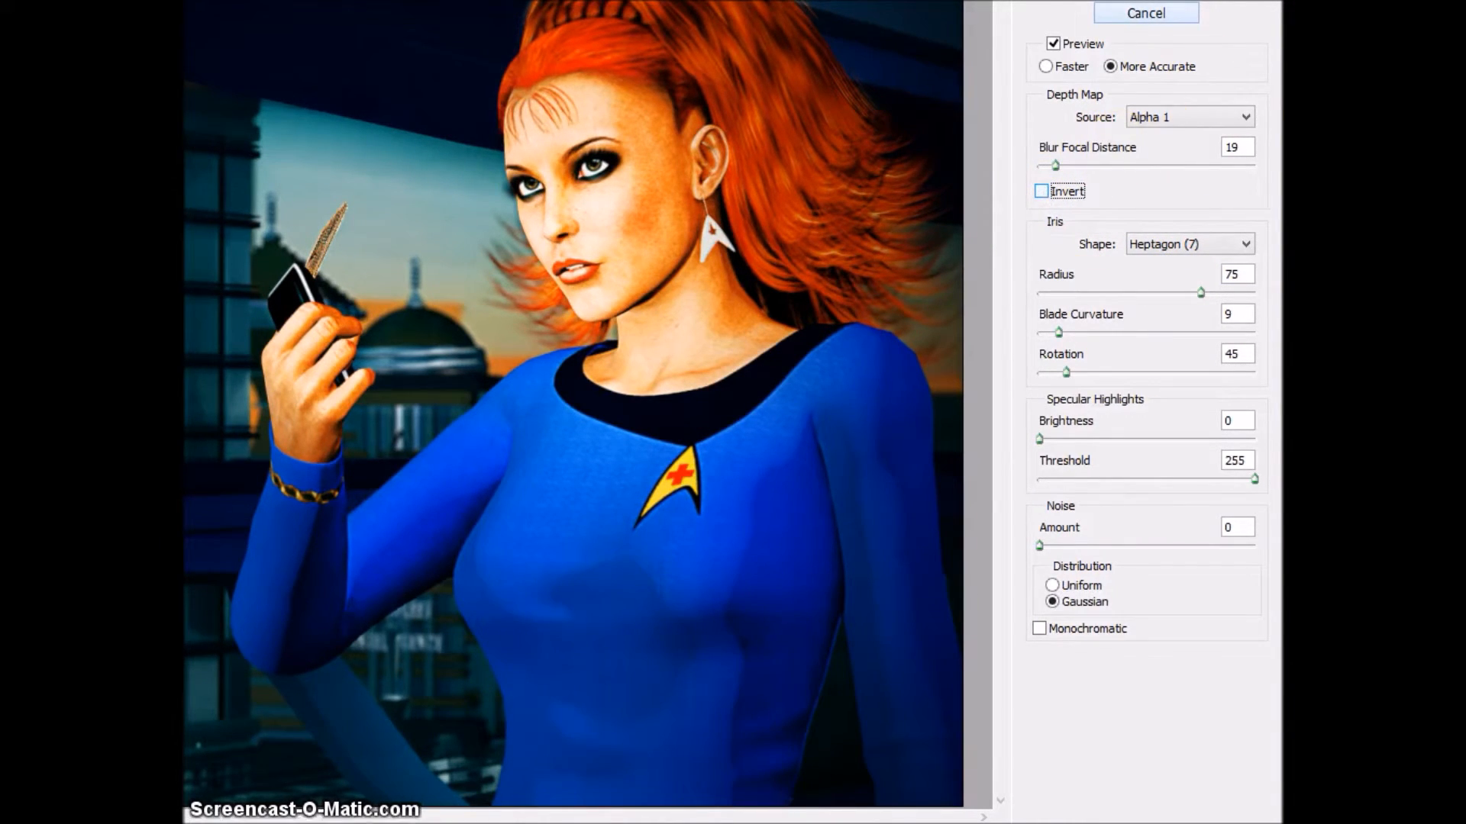
pyautogui.press('Return')
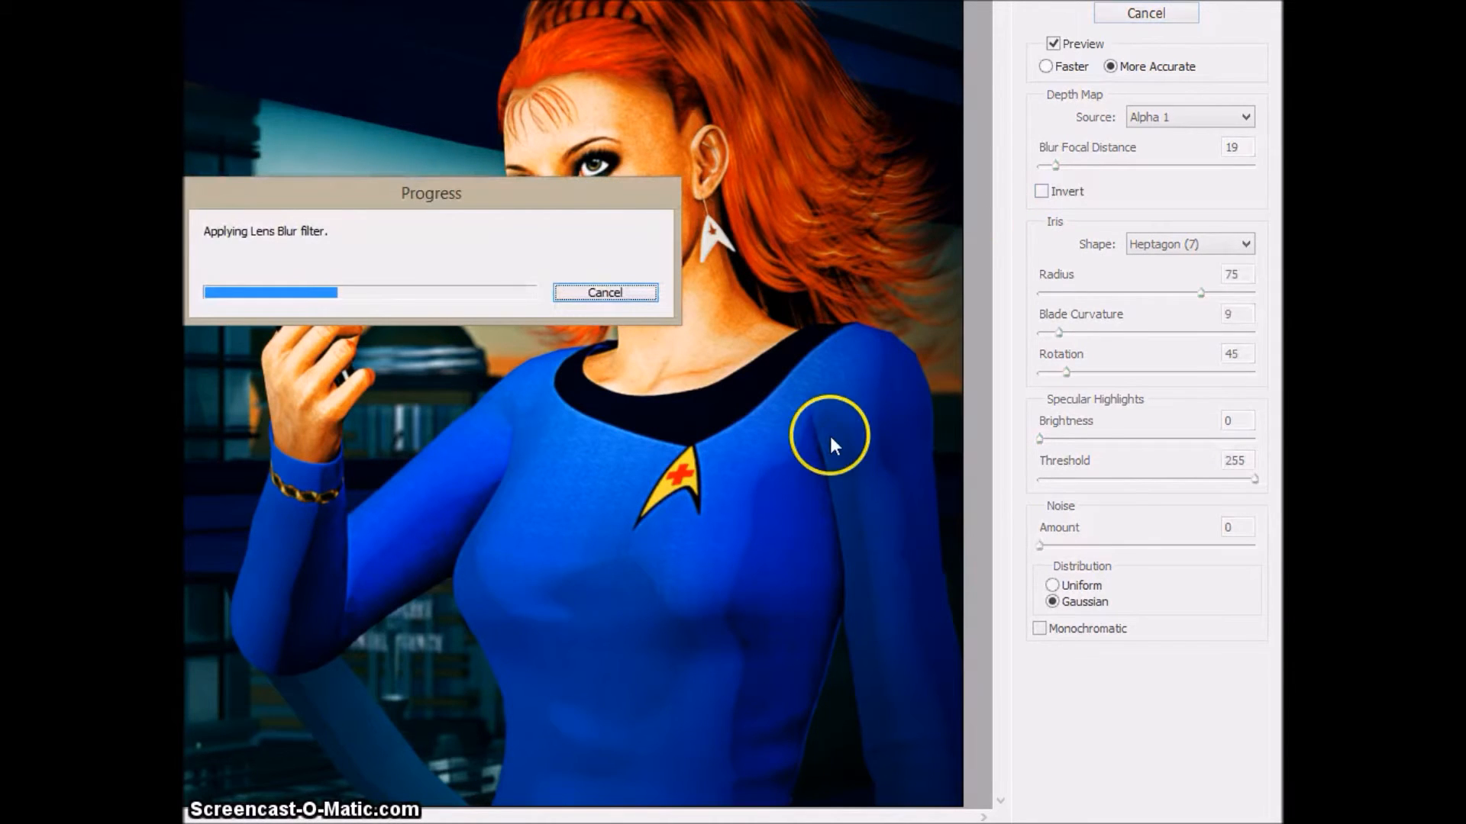